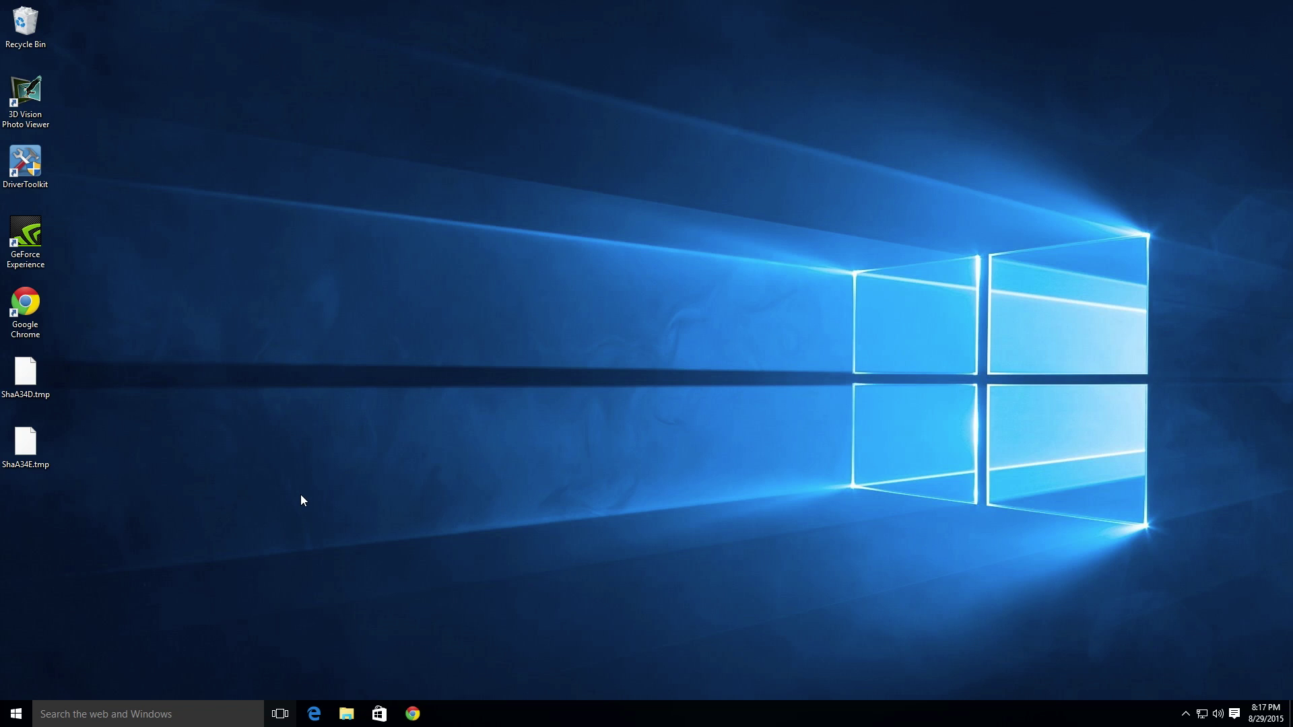
# Open File Explorer at This PC, showing only Local Disk (C:), and toggle the Computer commands.
pyautogui.click(346, 713)
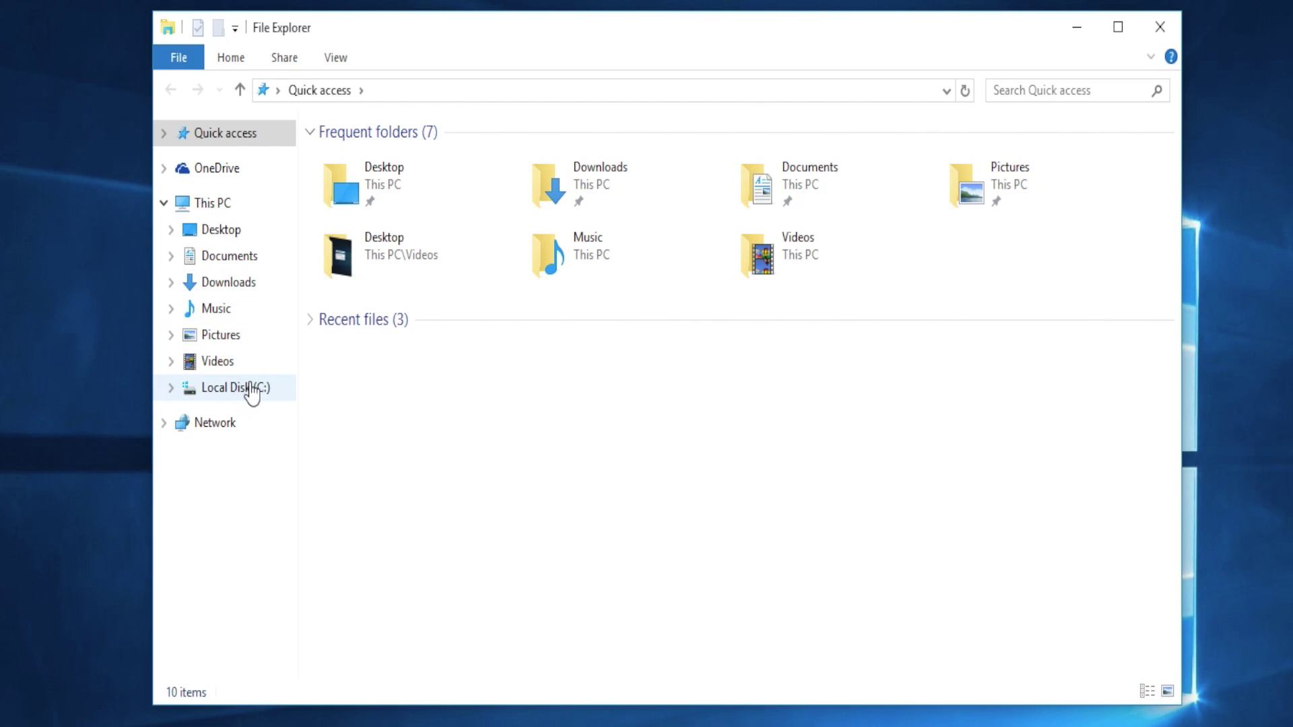
pyautogui.moveTo(234, 388)
pyautogui.click(212, 202)
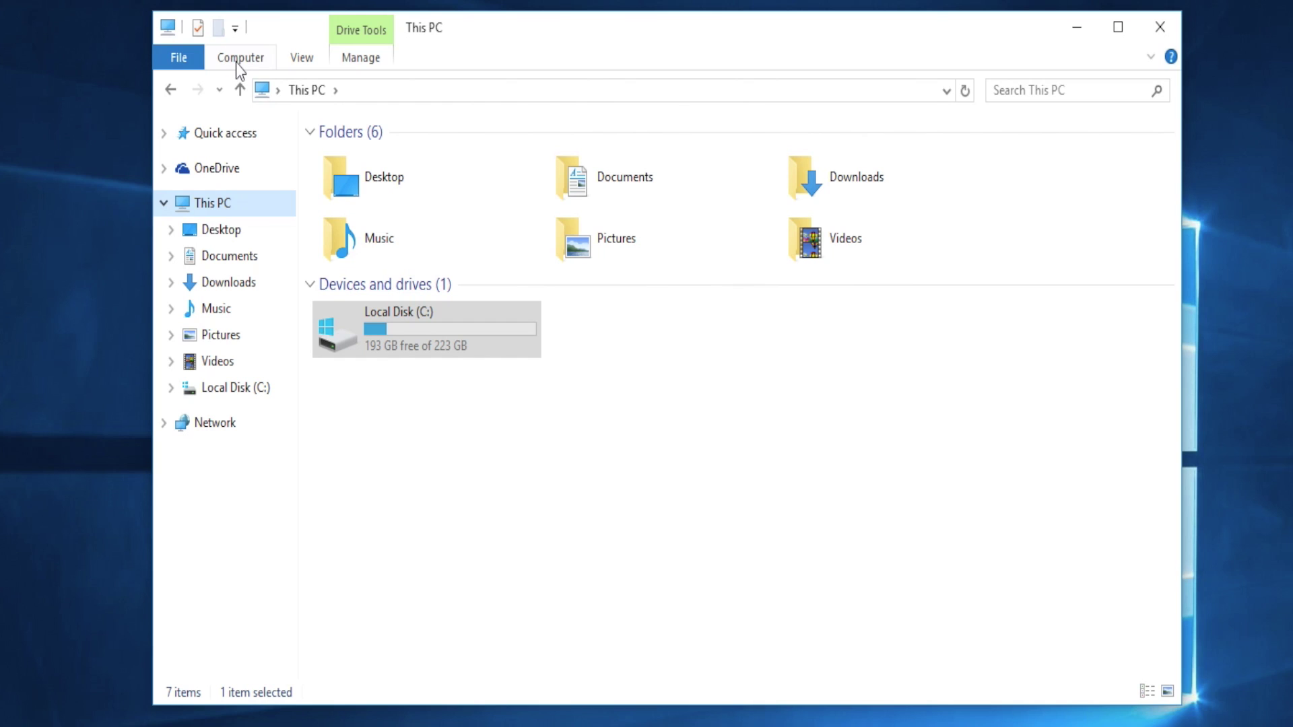
pyautogui.click(235, 63)
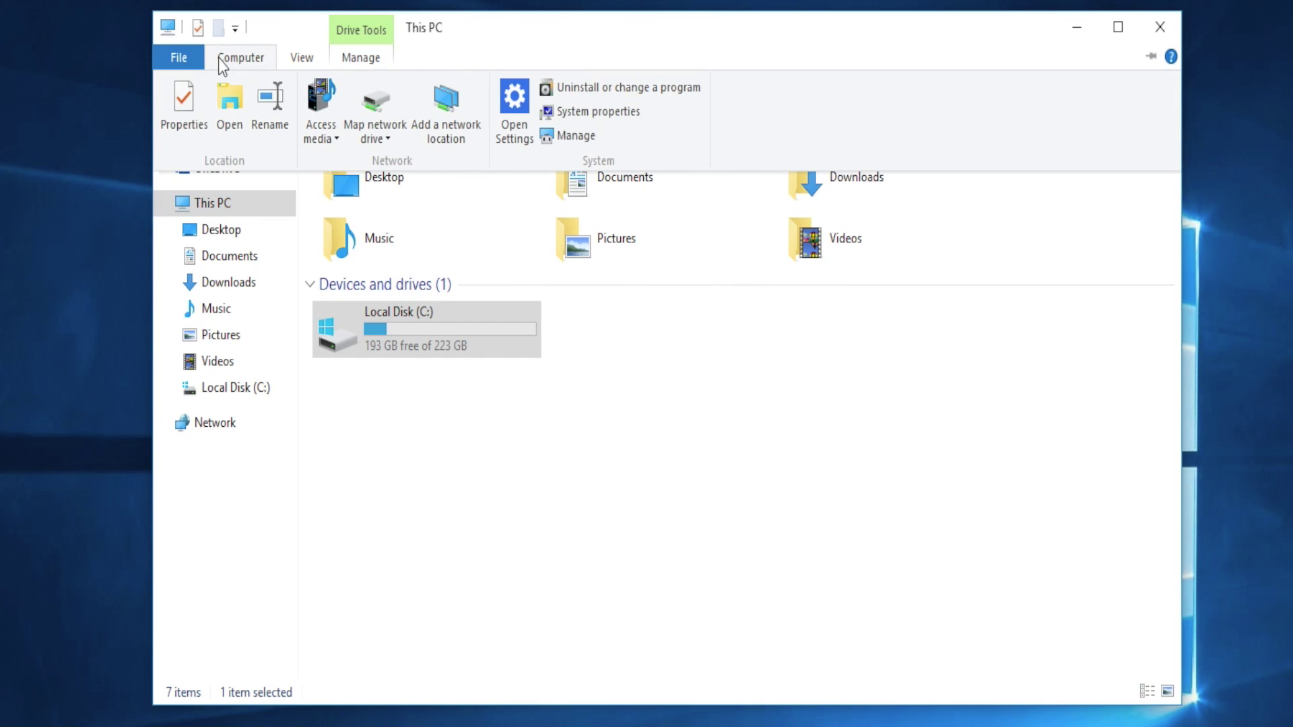
pyautogui.click(120, 192)
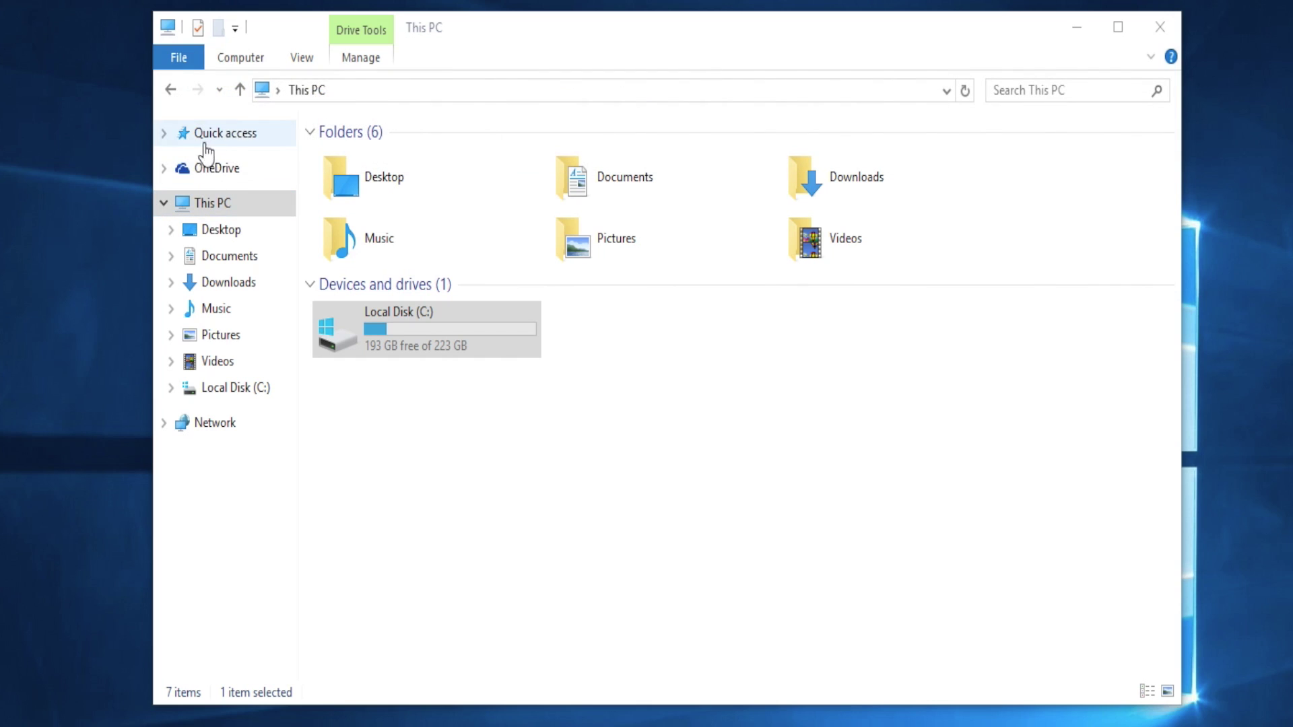
# Reopen File Explorer at This PC and bring up the Computer ribbon commands.
pyautogui.click(1160, 30)
pyautogui.click(341, 718)
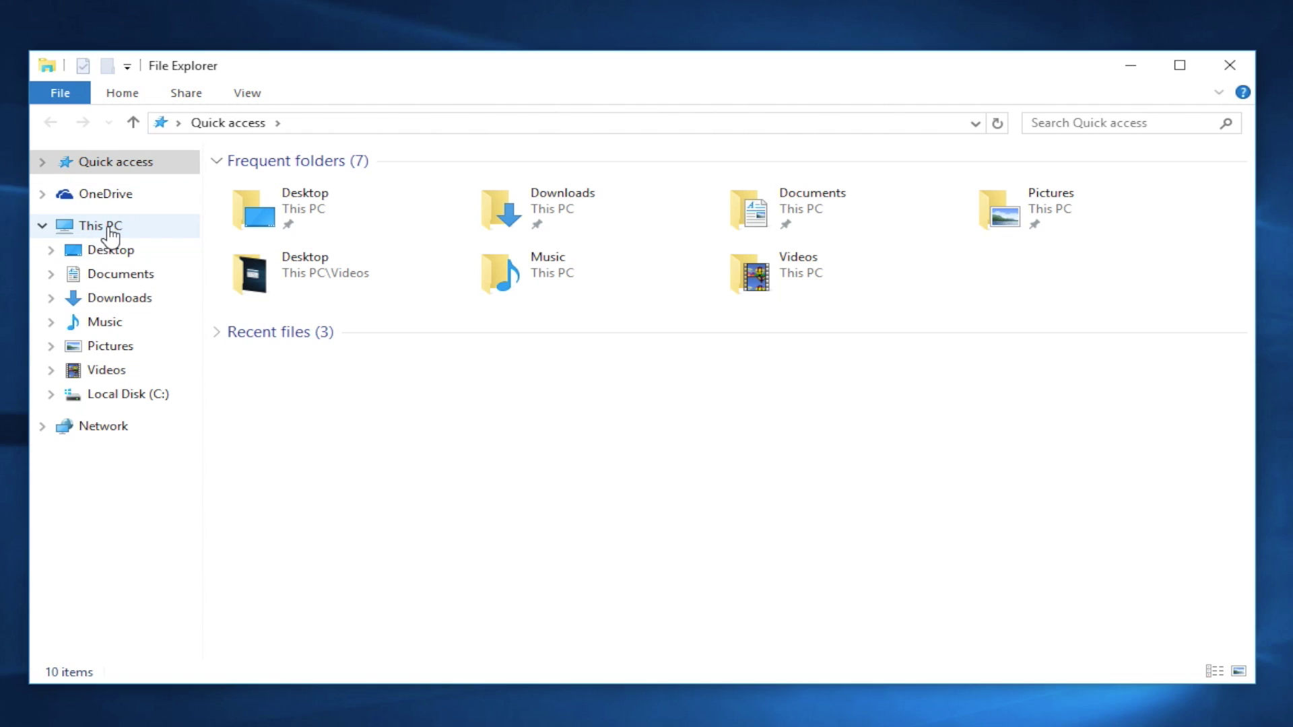
pyautogui.click(110, 230)
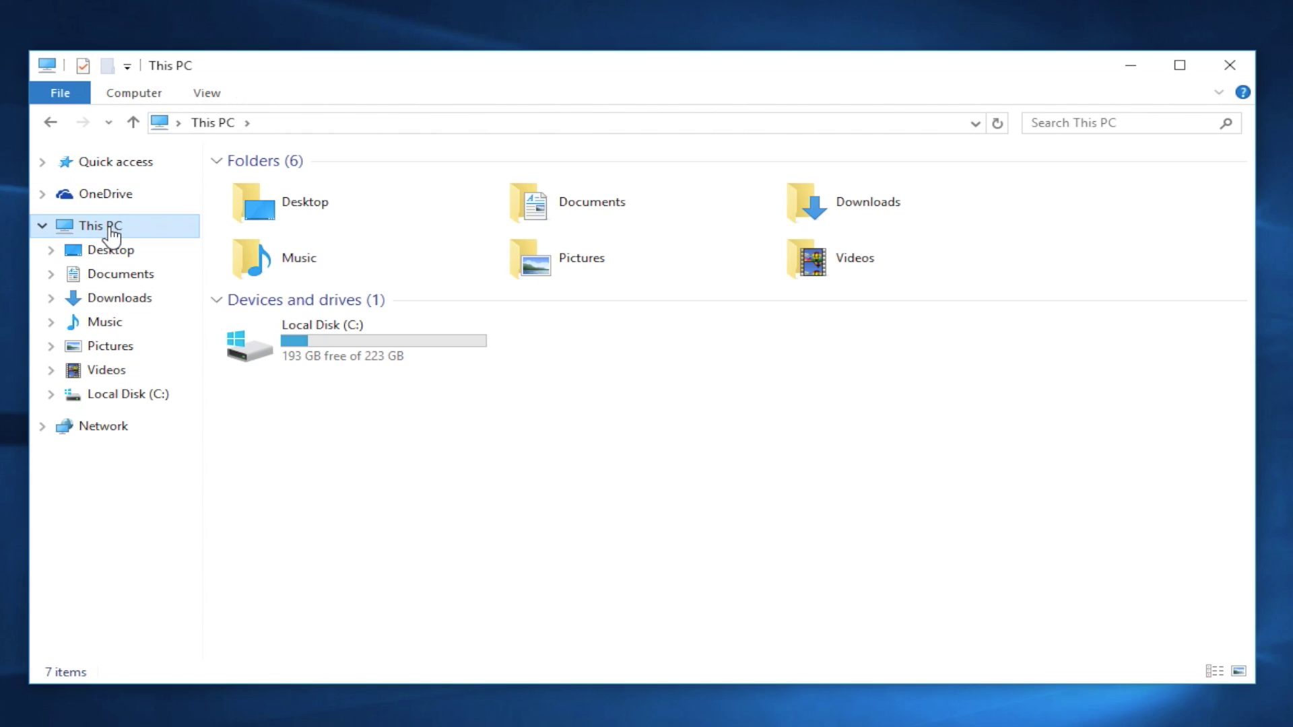
pyautogui.click(152, 94)
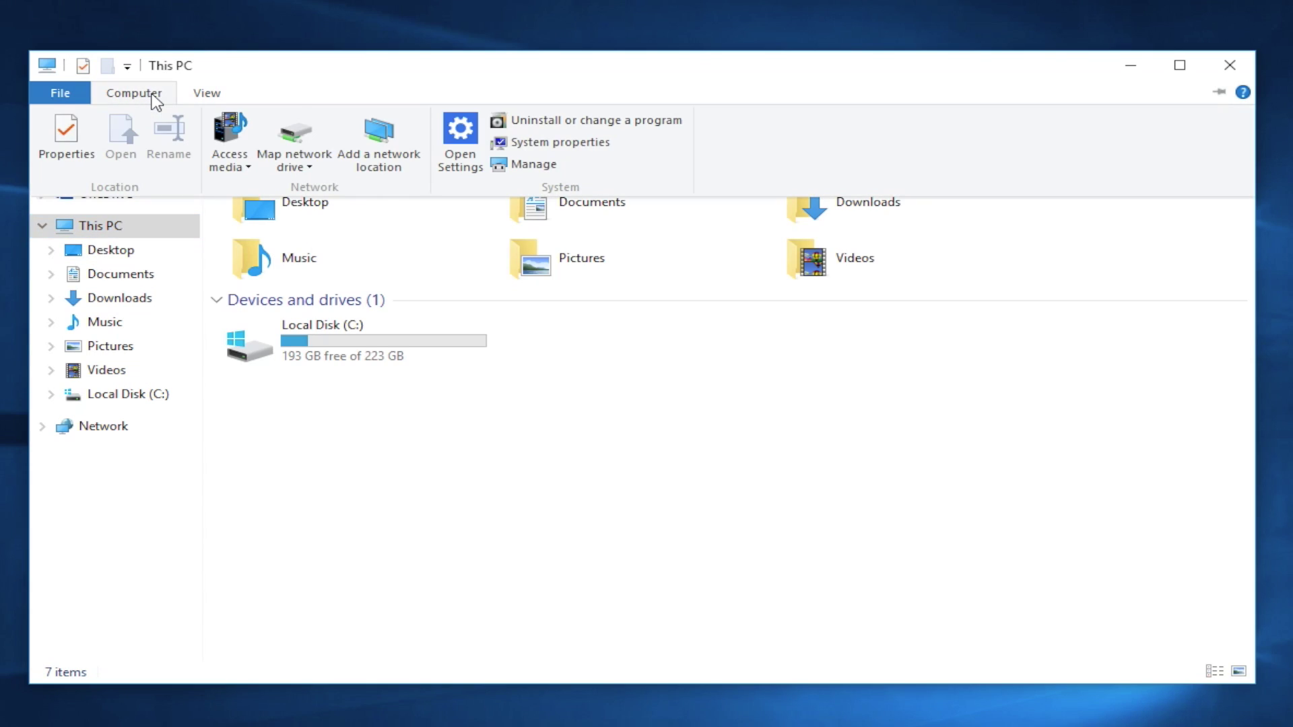
# Launch Computer Management via Manage and show Disk Management with Disks 1 and 2 unallocated.
pyautogui.click(534, 164)
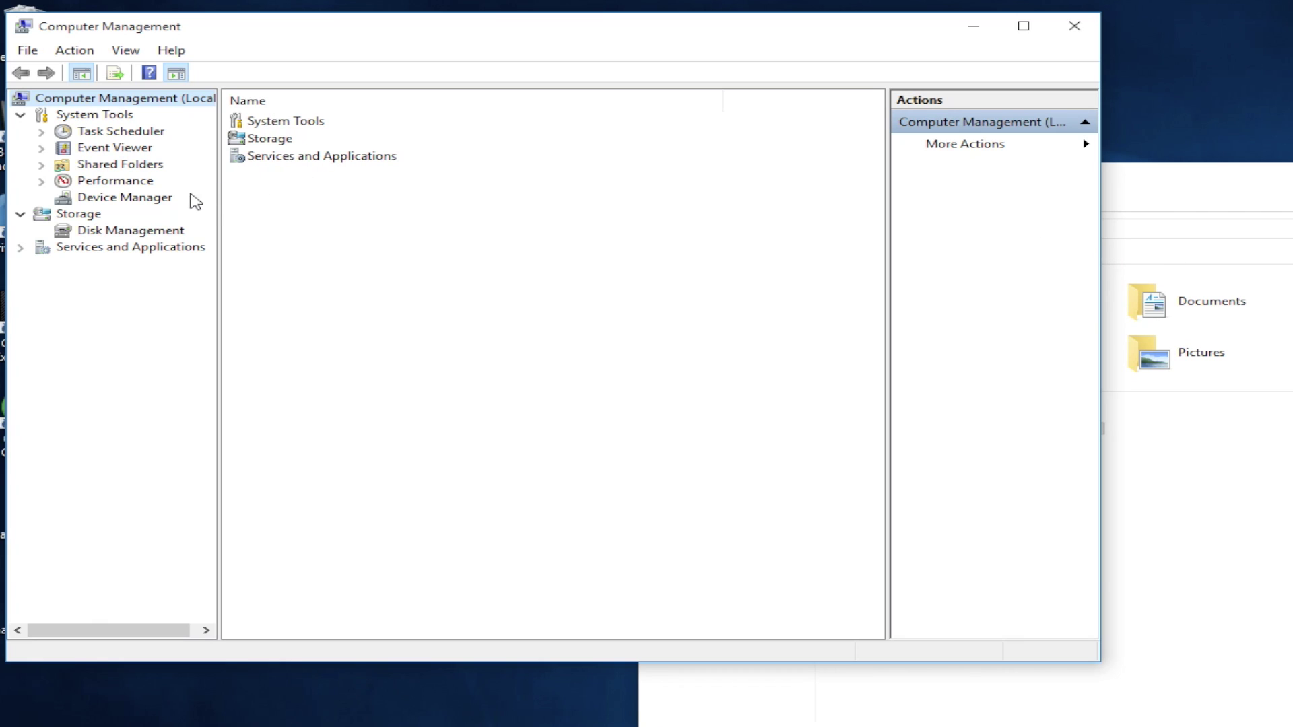
pyautogui.click(133, 235)
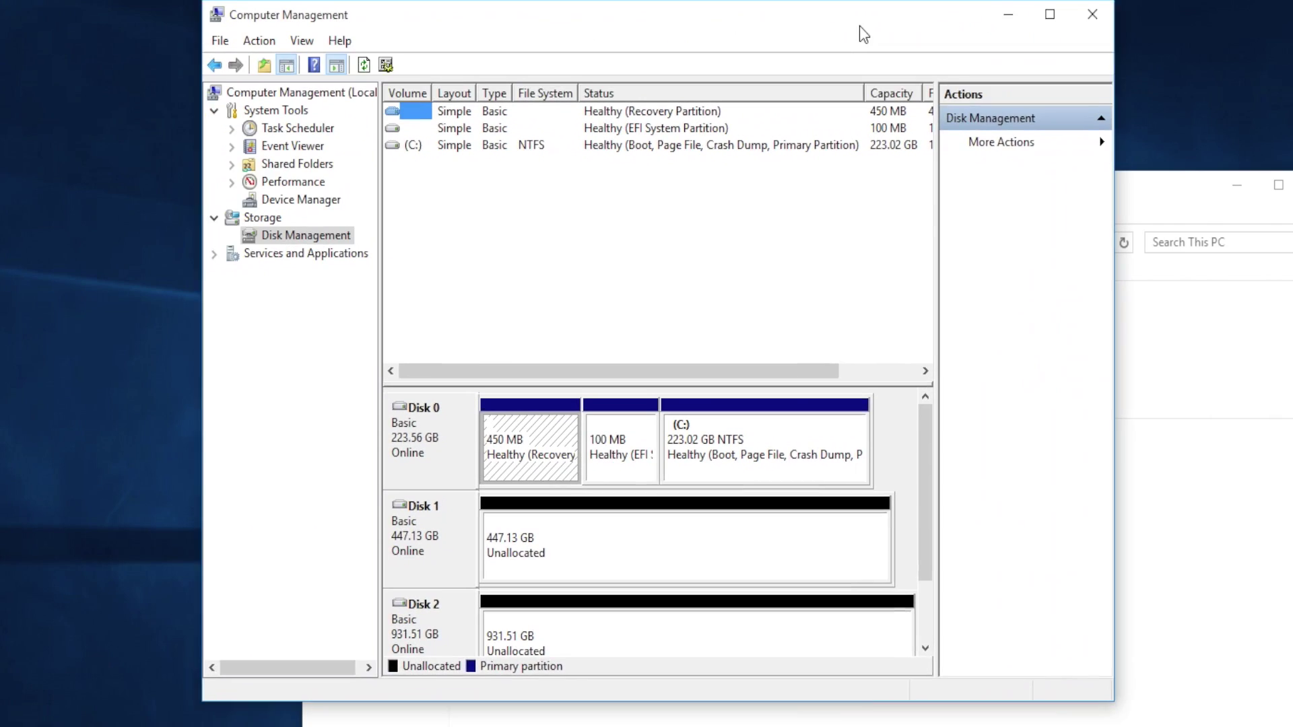
pyautogui.moveTo(860, 27); pyautogui.dragTo(866, 19)
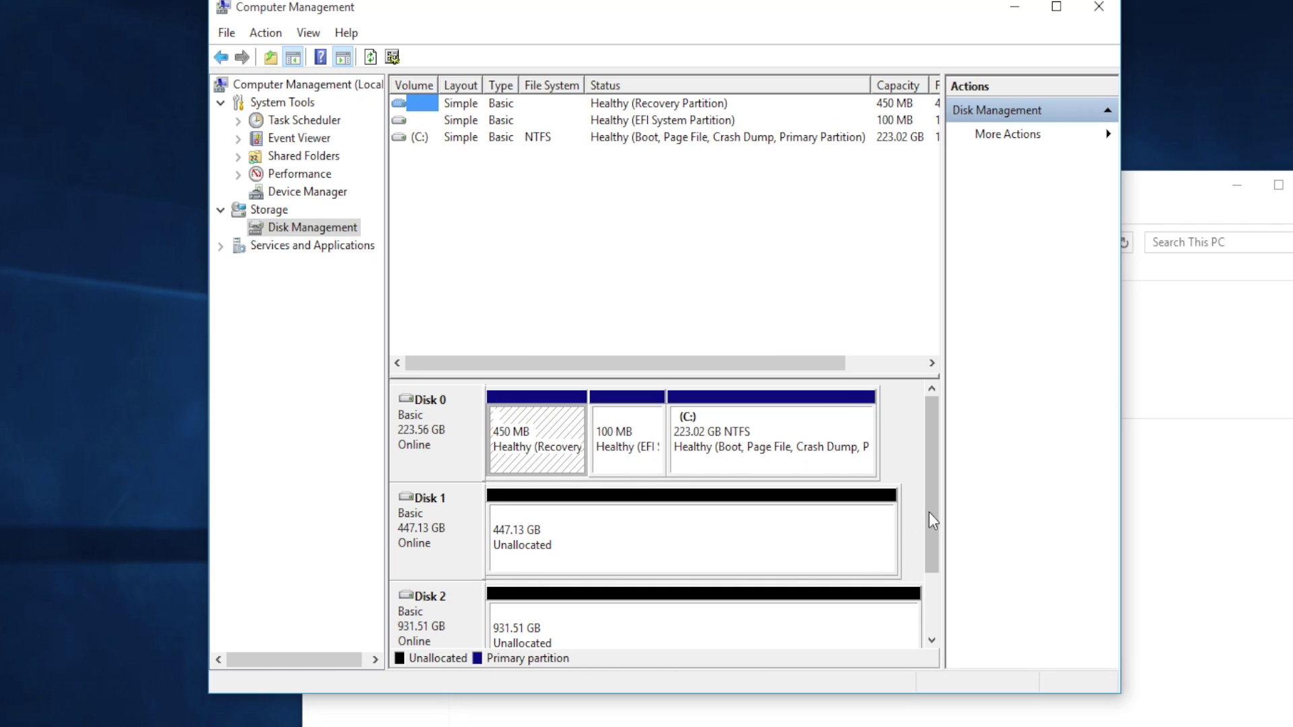
pyautogui.moveTo(929, 512)
pyautogui.mouseDown()
pyautogui.moveTo(931, 559)
pyautogui.moveTo(927, 499)
pyautogui.mouseUp()
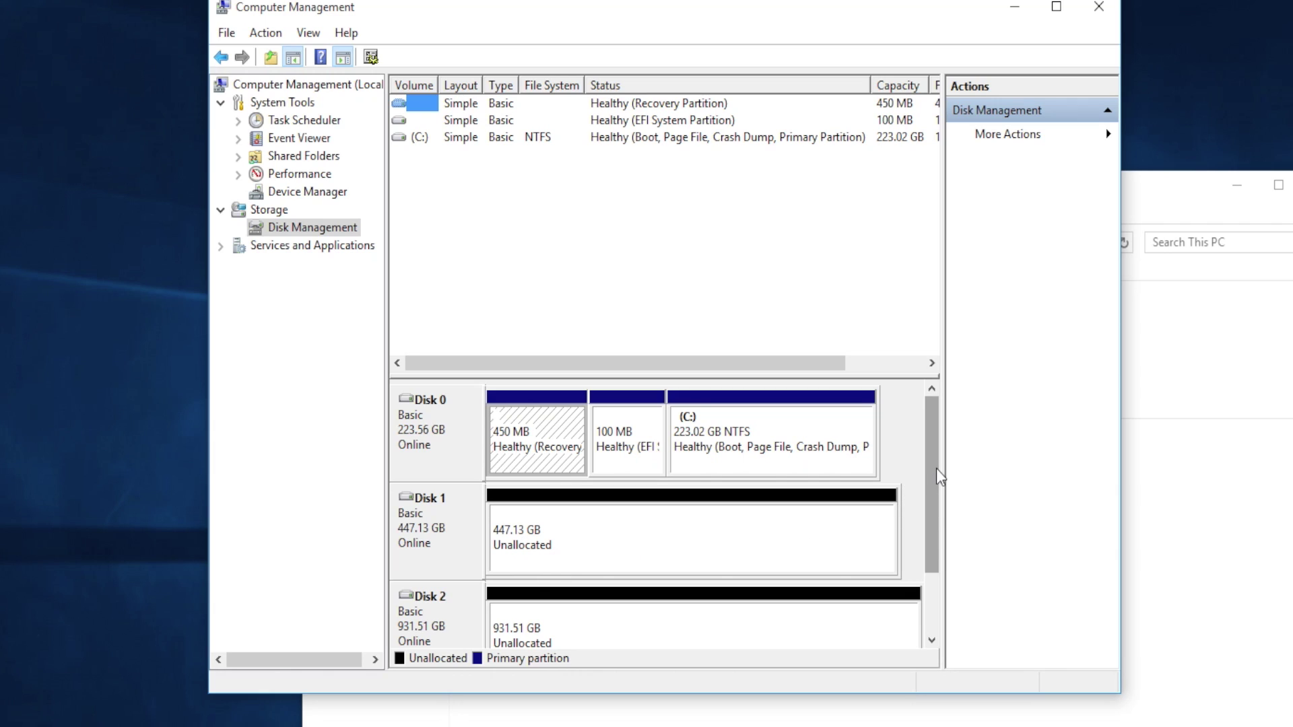
pyautogui.moveTo(936, 467); pyautogui.dragTo(934, 524)
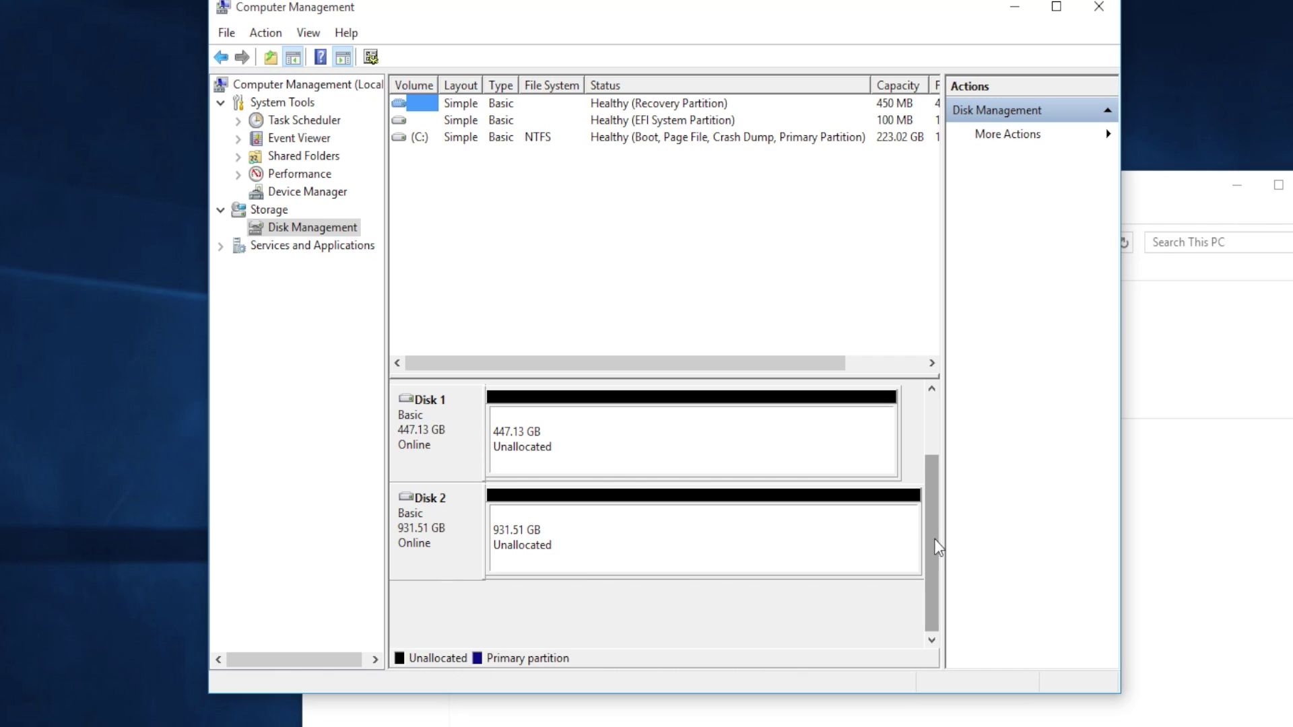
pyautogui.moveTo(934, 538)
pyautogui.mouseDown()
pyautogui.moveTo(936, 496)
pyautogui.moveTo(937, 534)
pyautogui.mouseUp()
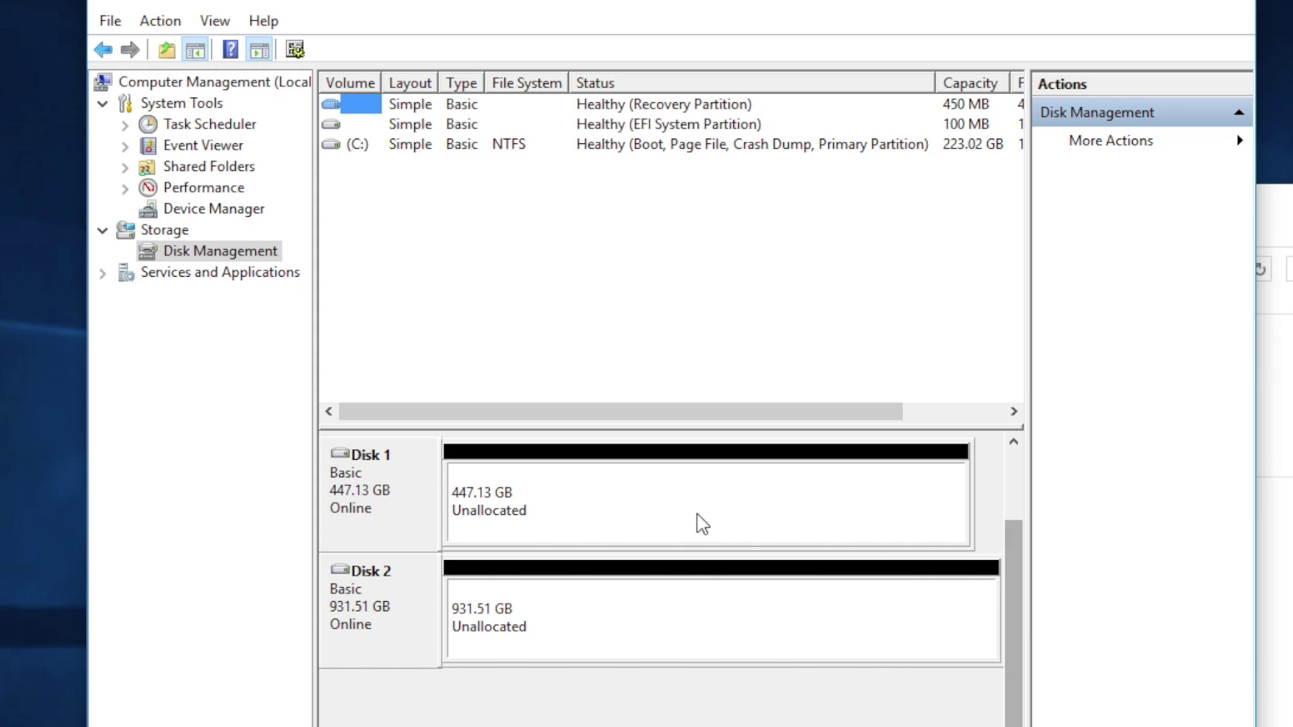
# Start the New Simple Volume wizard on Disk 1's 447.13 GB unallocated space.
pyautogui.click(602, 444)
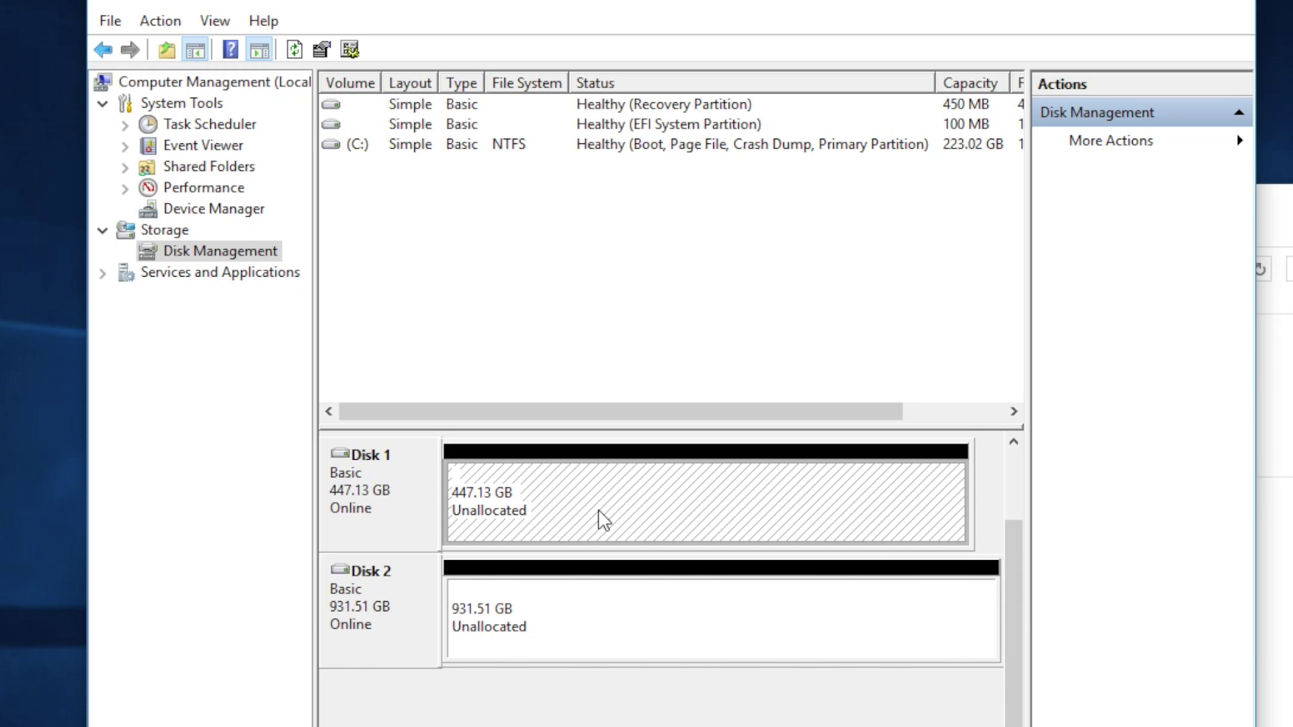
pyautogui.click(604, 615)
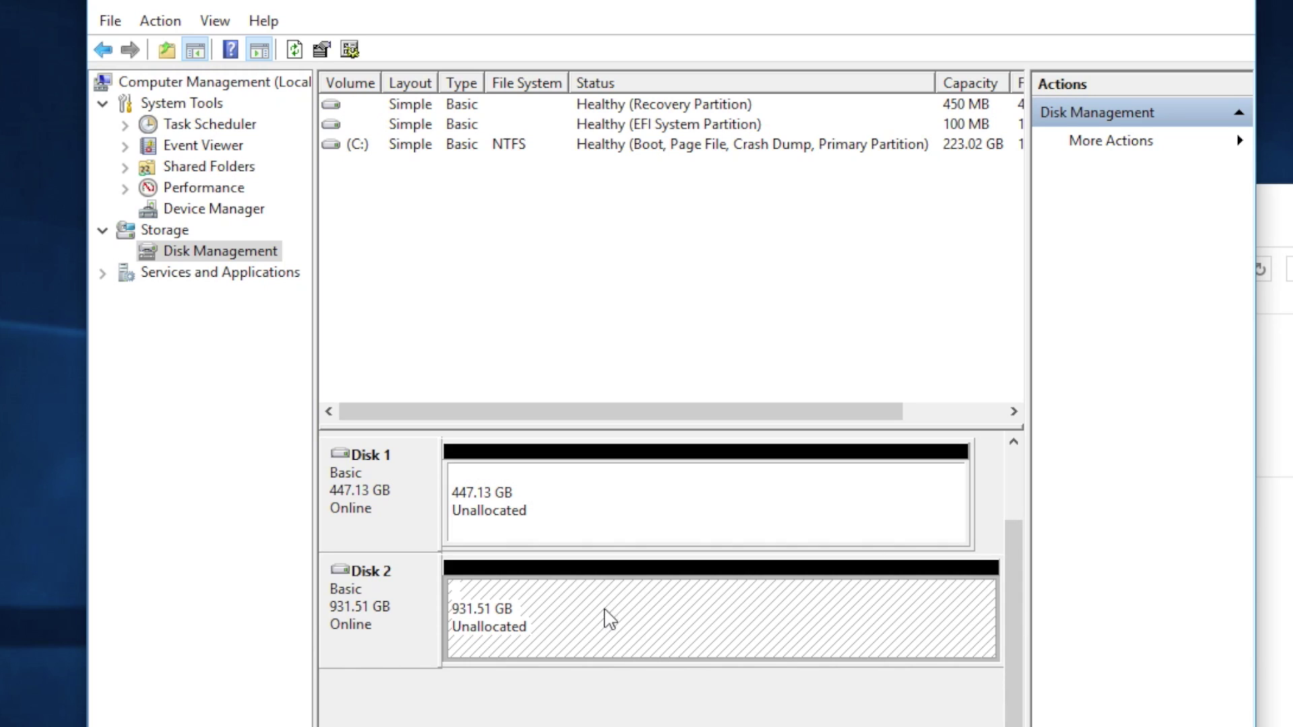
pyautogui.click(592, 501)
pyautogui.rightClick(596, 507)
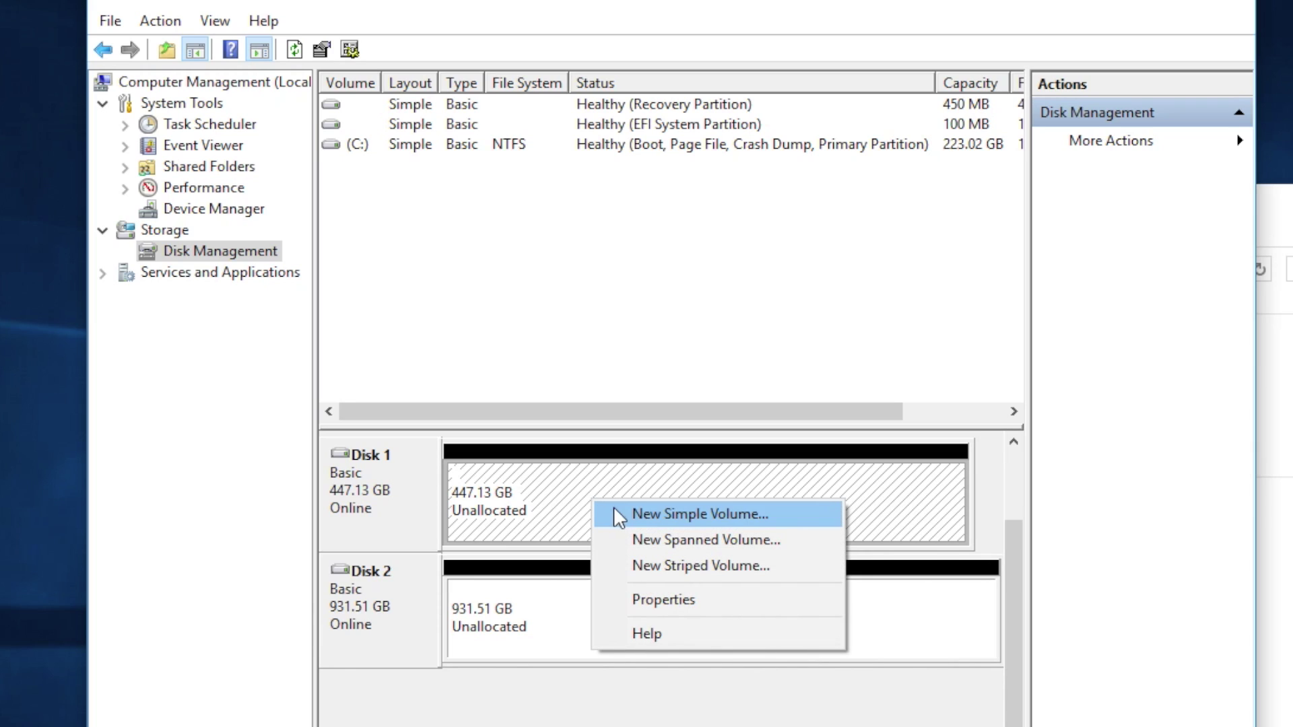
pyautogui.click(661, 517)
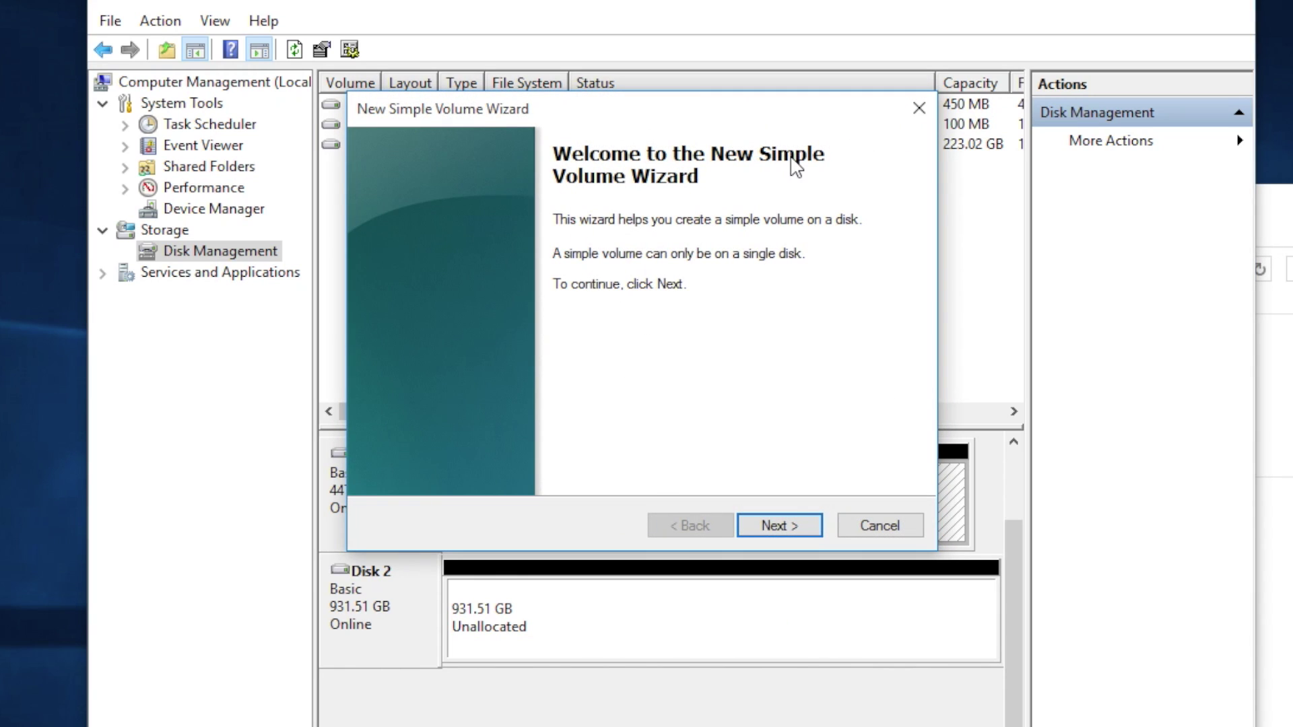
# Keep the maximum 457860 MB volume size and assign drive letter G.
pyautogui.click(786, 530)
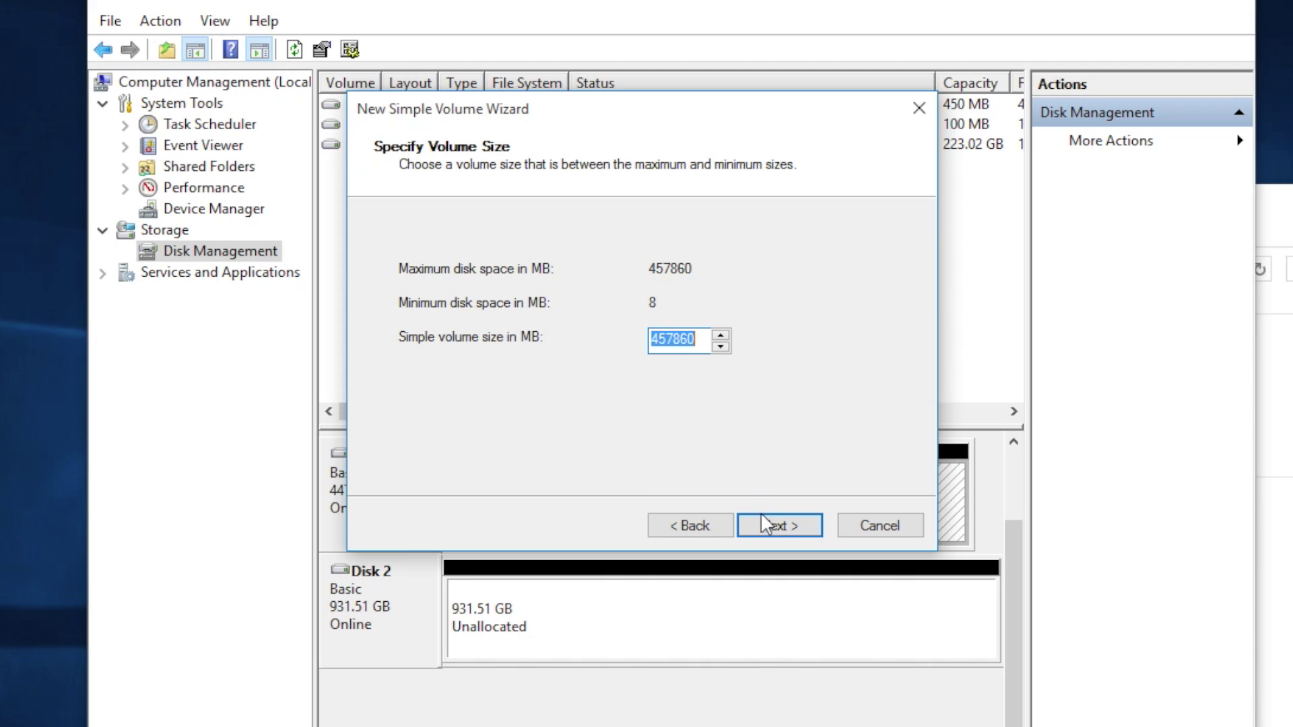
pyautogui.click(776, 533)
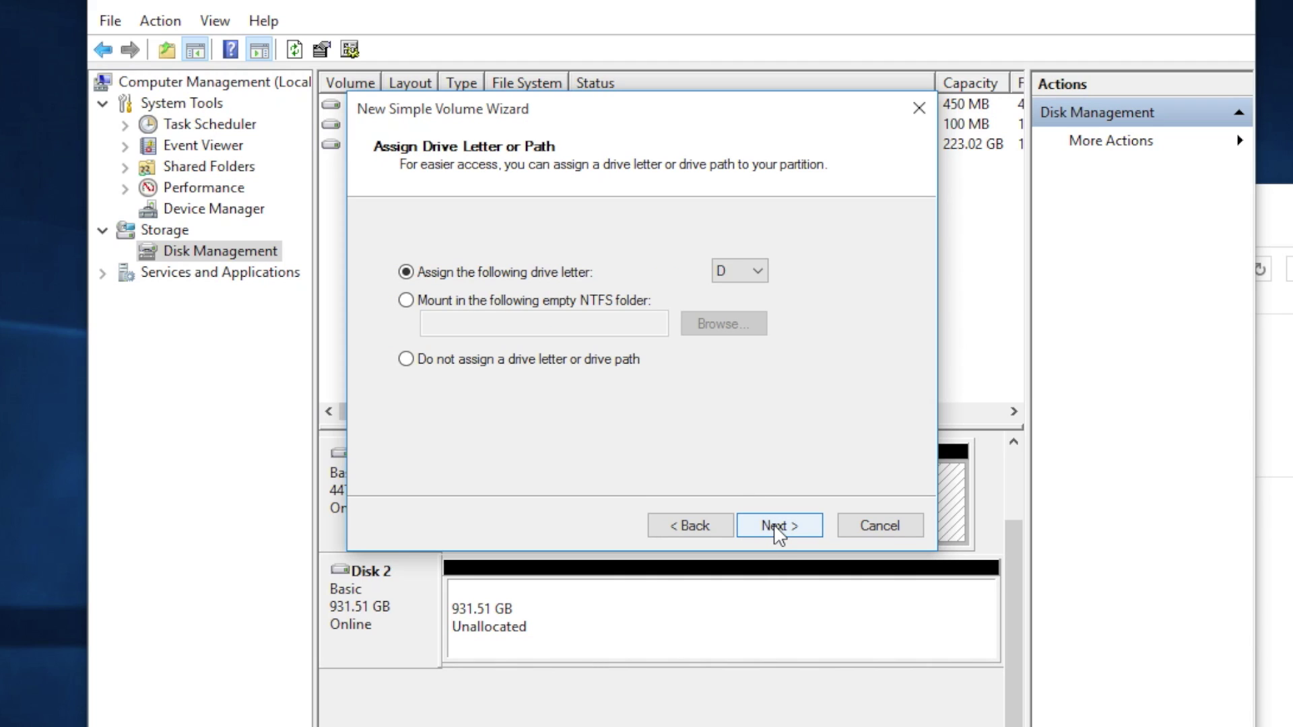
pyautogui.click(758, 272)
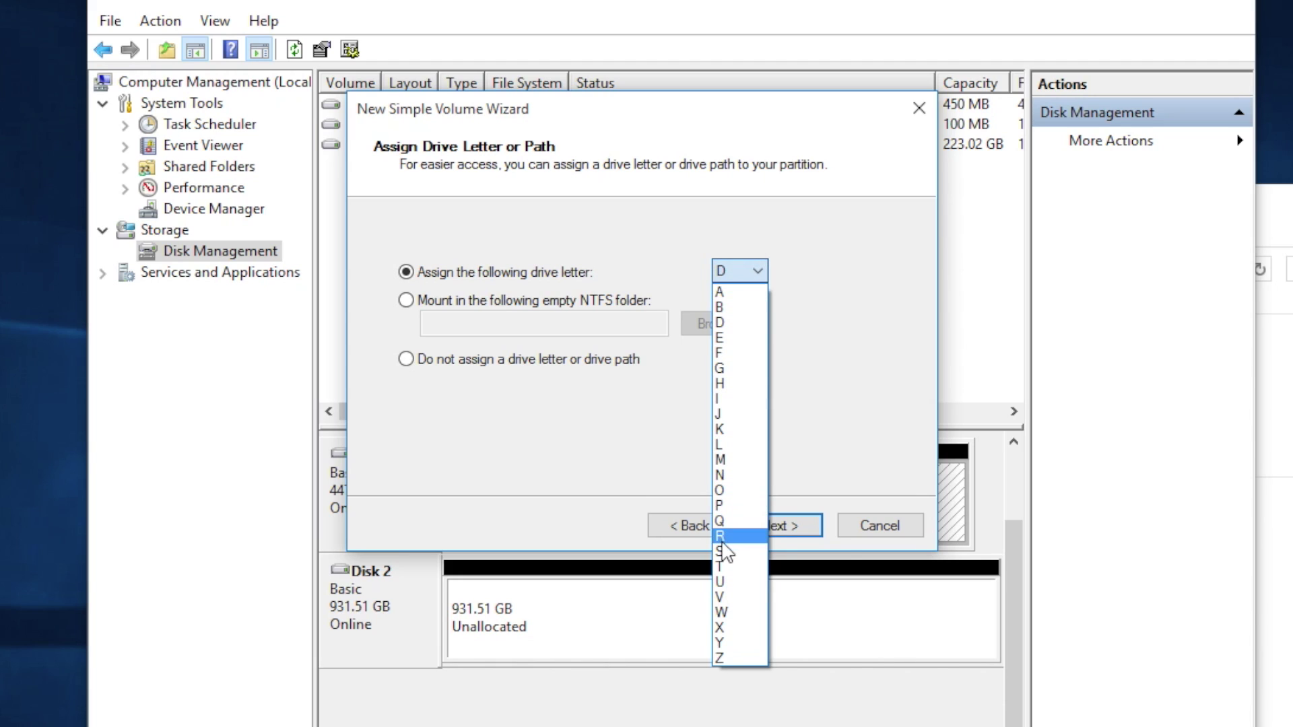
pyautogui.click(739, 370)
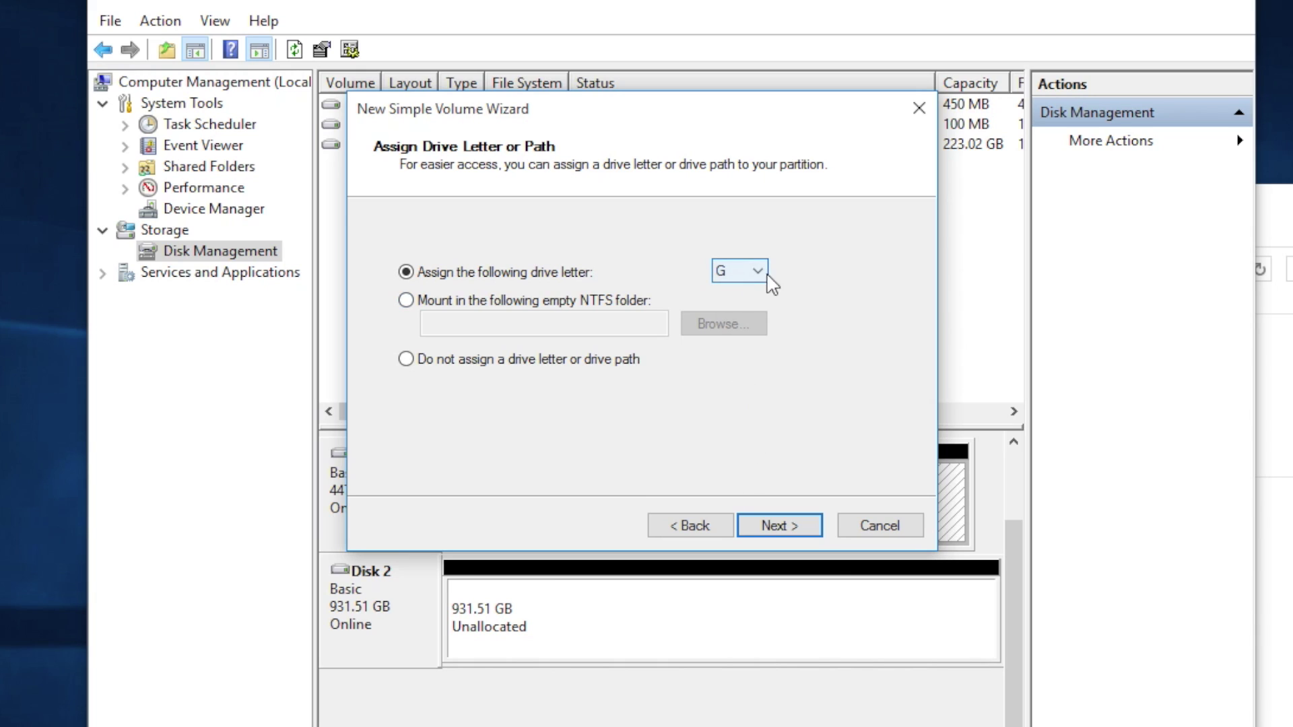
# Label the G: volume Origin/Steam, keeping NTFS with quick format.
pyautogui.click(781, 529)
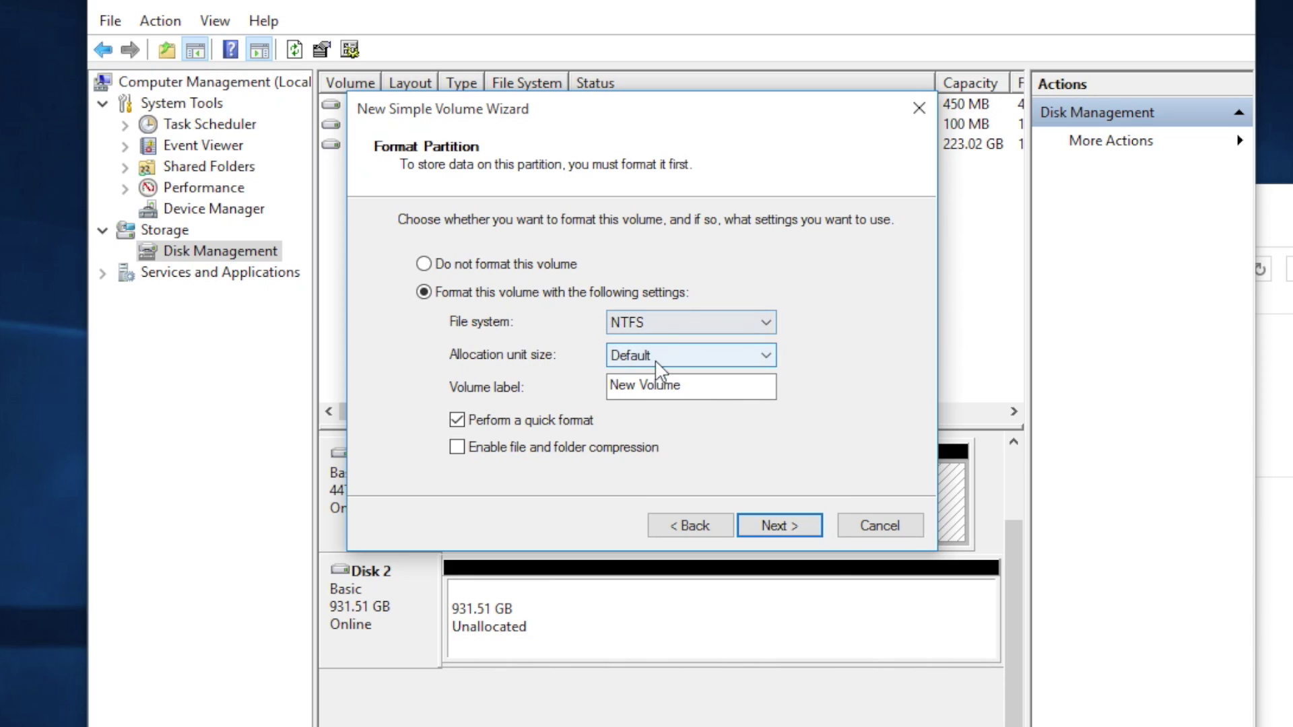
pyautogui.click(690, 387)
pyautogui.press('BackSpace')
pyautogui.press('BackSpace')
pyautogui.press('BackSpace')
pyautogui.press('BackSpace')
pyautogui.press('BackSpace')
pyautogui.press('BackSpace')
pyautogui.press('BackSpace')
pyautogui.press('BackSpace')
pyautogui.press('BackSpace')
pyautogui.press('BackSpace')
pyautogui.write('Origin')
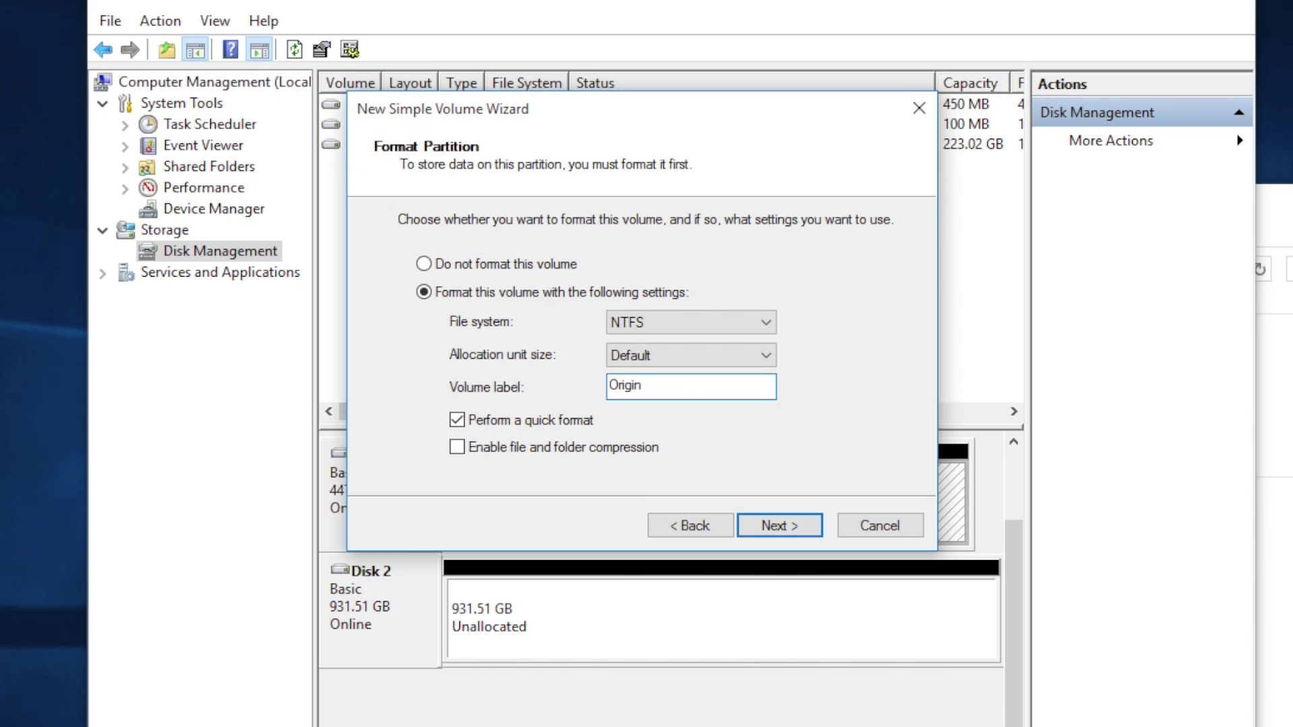
pyautogui.write('/steam')
pyautogui.click(655, 385)
pyautogui.press('BackSpace')
pyautogui.write('T')
pyautogui.press('BackSpace')
pyautogui.write('Steam')
pyautogui.click(455, 419)
# Finish creating the Origin/Steam (G:) volume and check it in This PC with Win+E.
pyautogui.click(780, 525)
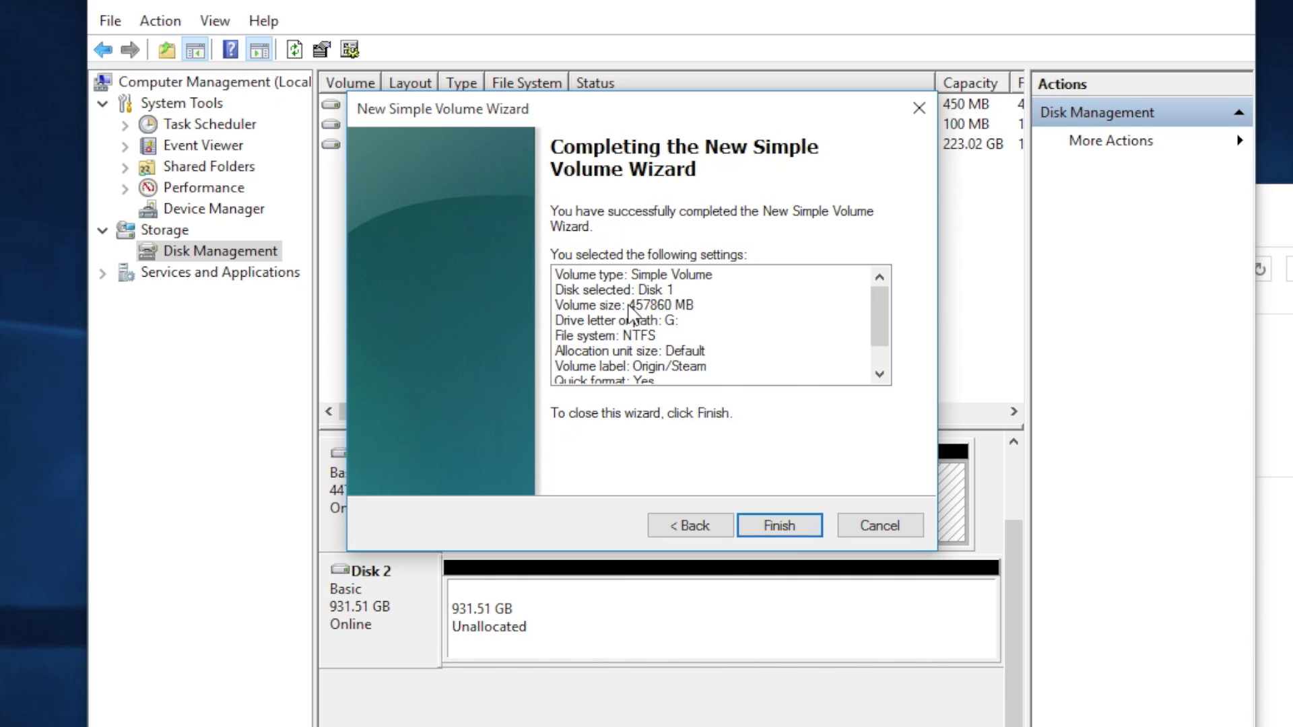
pyautogui.scroll(-2, 690, 364)
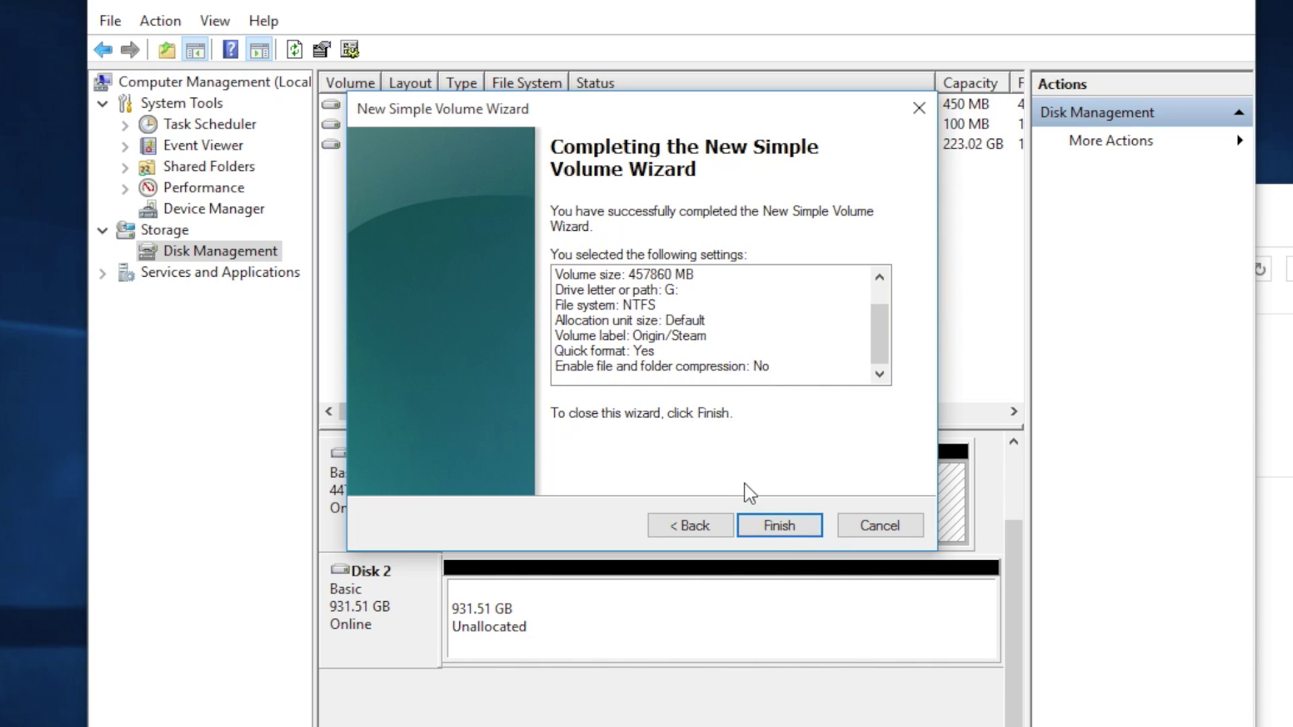
pyautogui.click(783, 528)
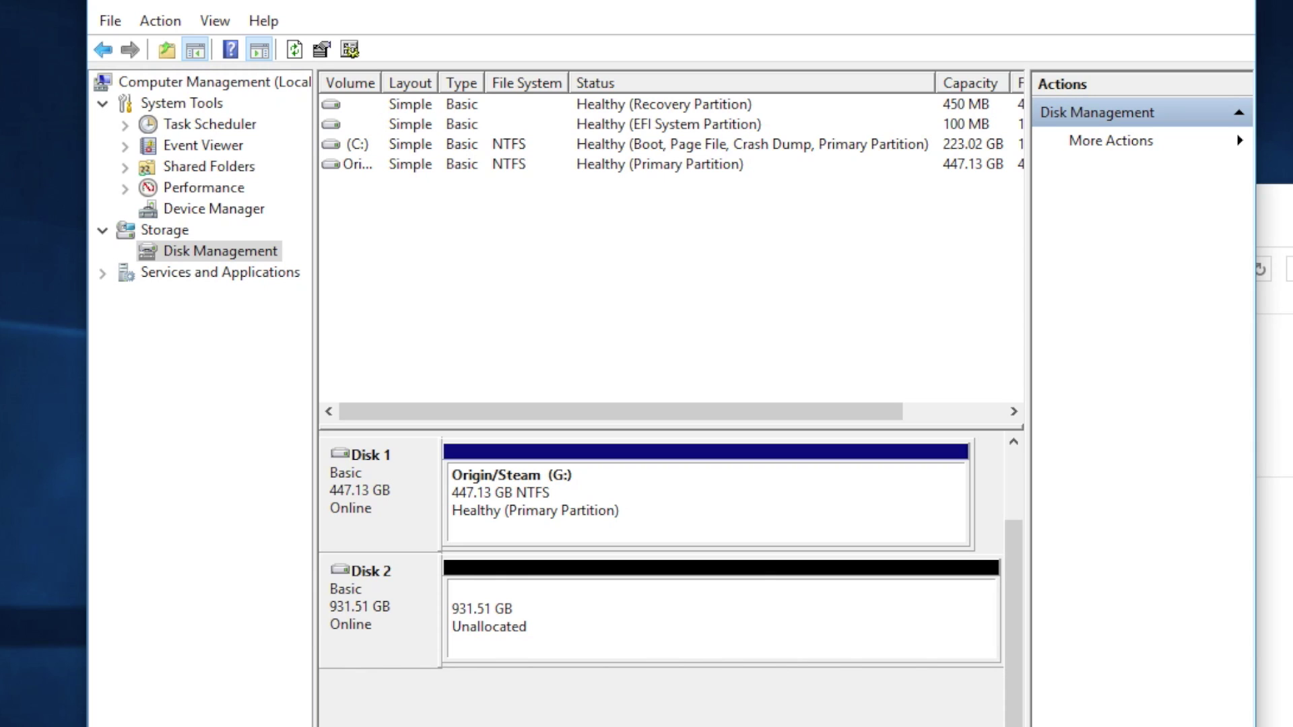
pyautogui.press('super+e')
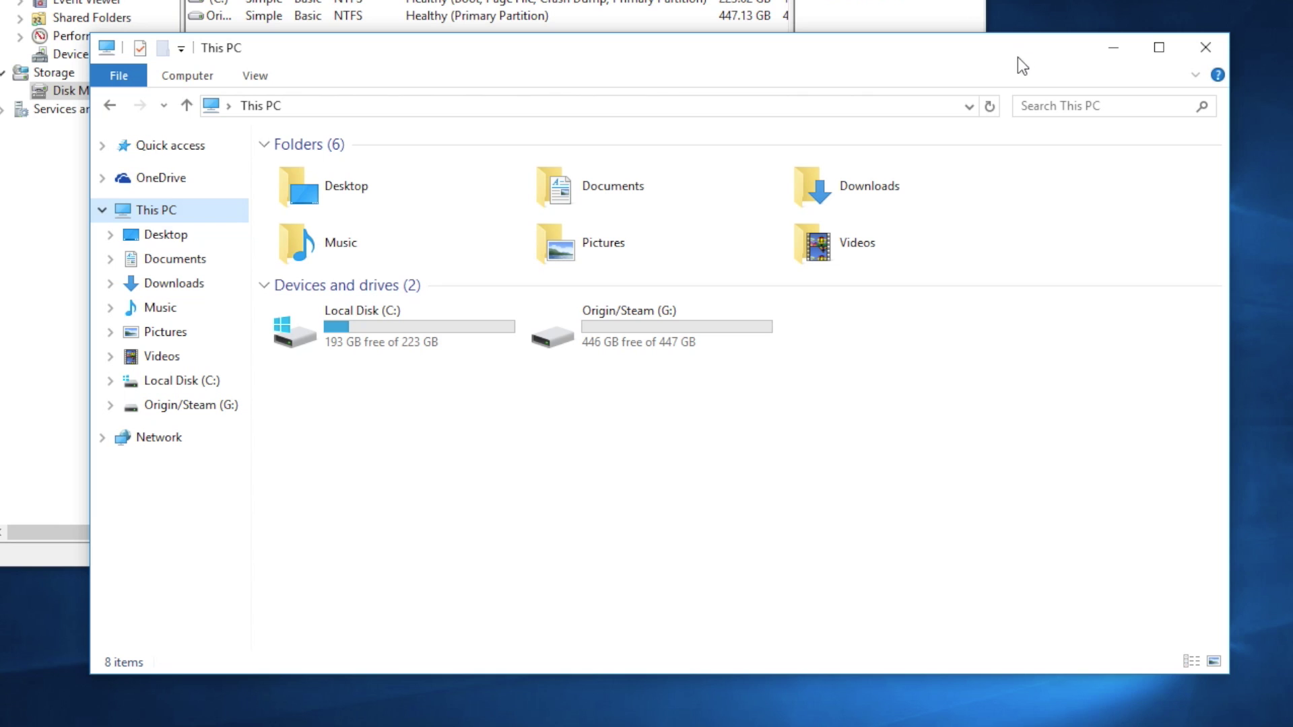
pyautogui.moveTo(652, 325)
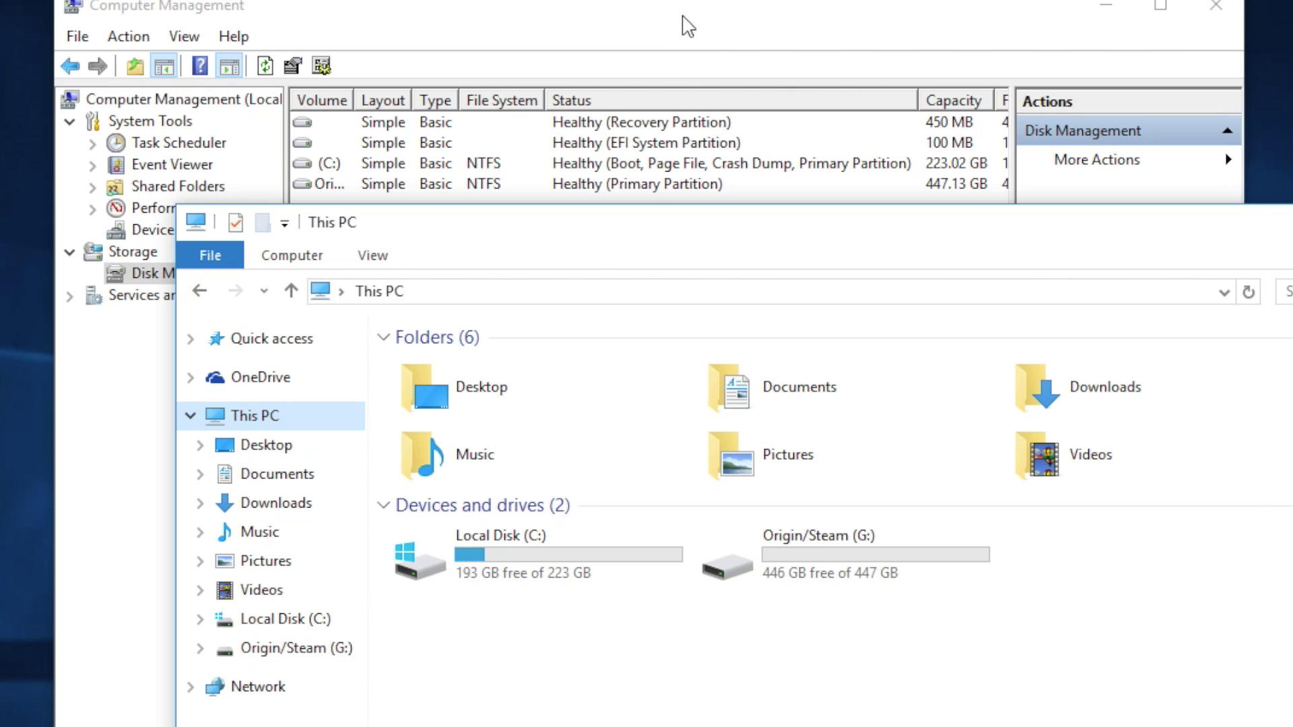
# Start a New Simple Volume wizard on Disk 2's 931.51 GB unallocated space, past the welcome page.
pyautogui.click(682, 25)
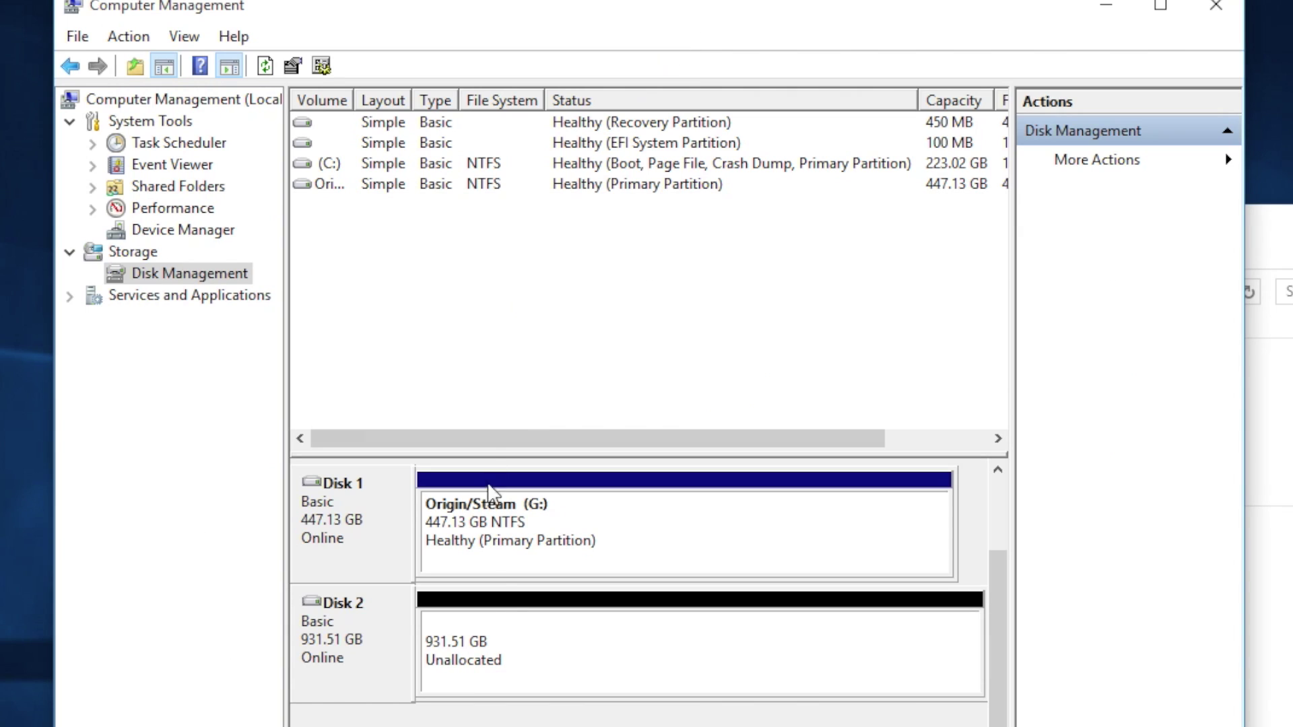
pyautogui.click(554, 666)
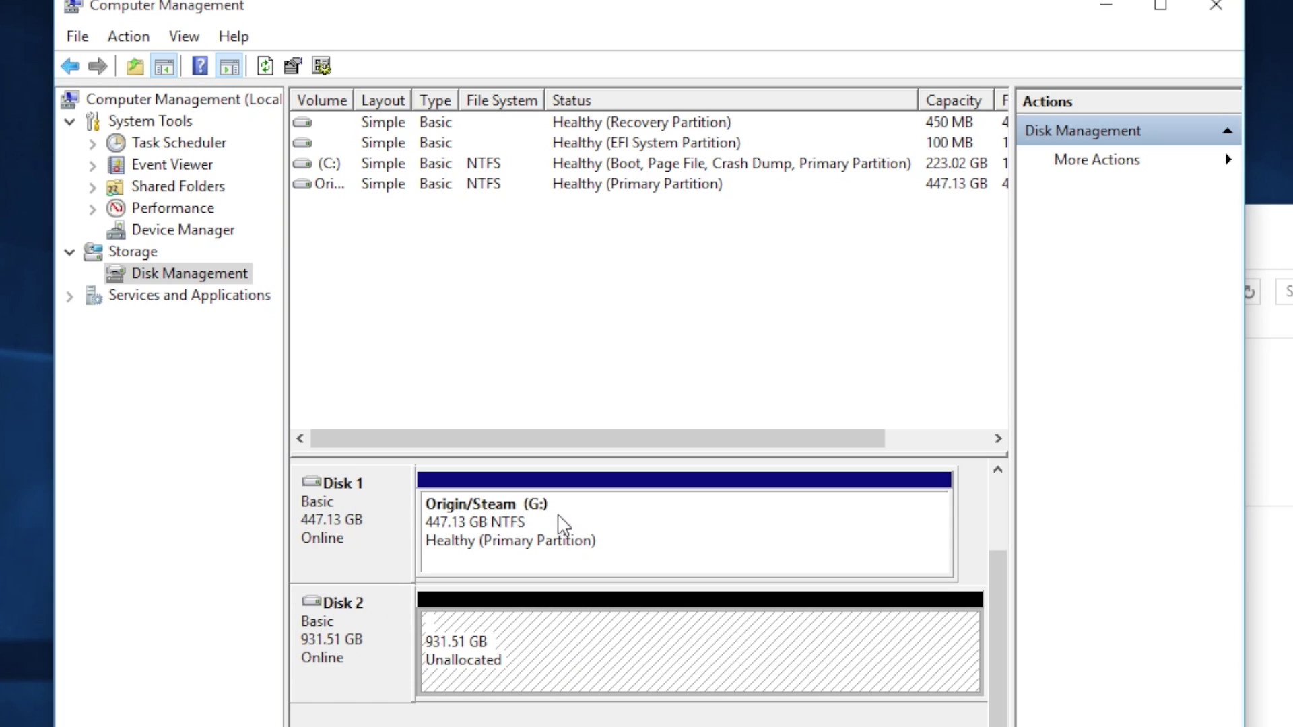
pyautogui.click(562, 519)
pyautogui.click(567, 655)
pyautogui.rightClick(563, 652)
pyautogui.click(640, 659)
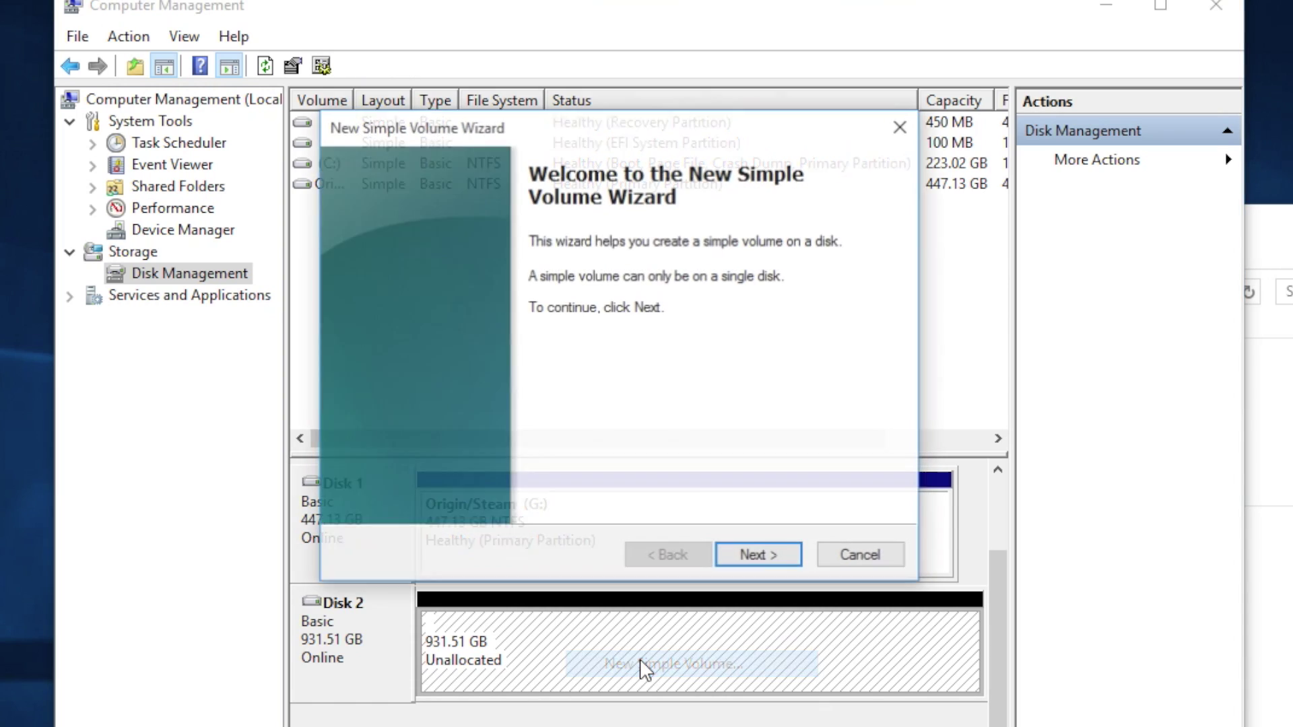
pyautogui.click(768, 556)
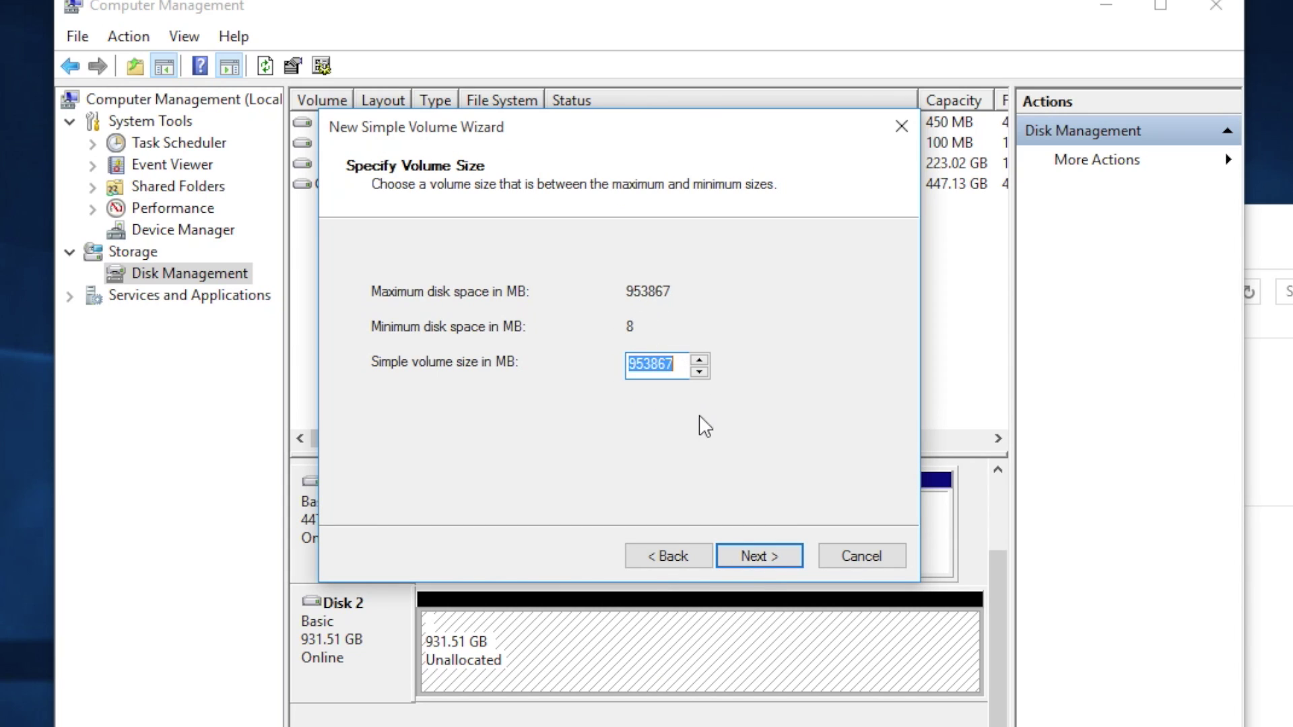
# Accept the full Disk 2 volume size and choose drive letter N.
pyautogui.click(758, 559)
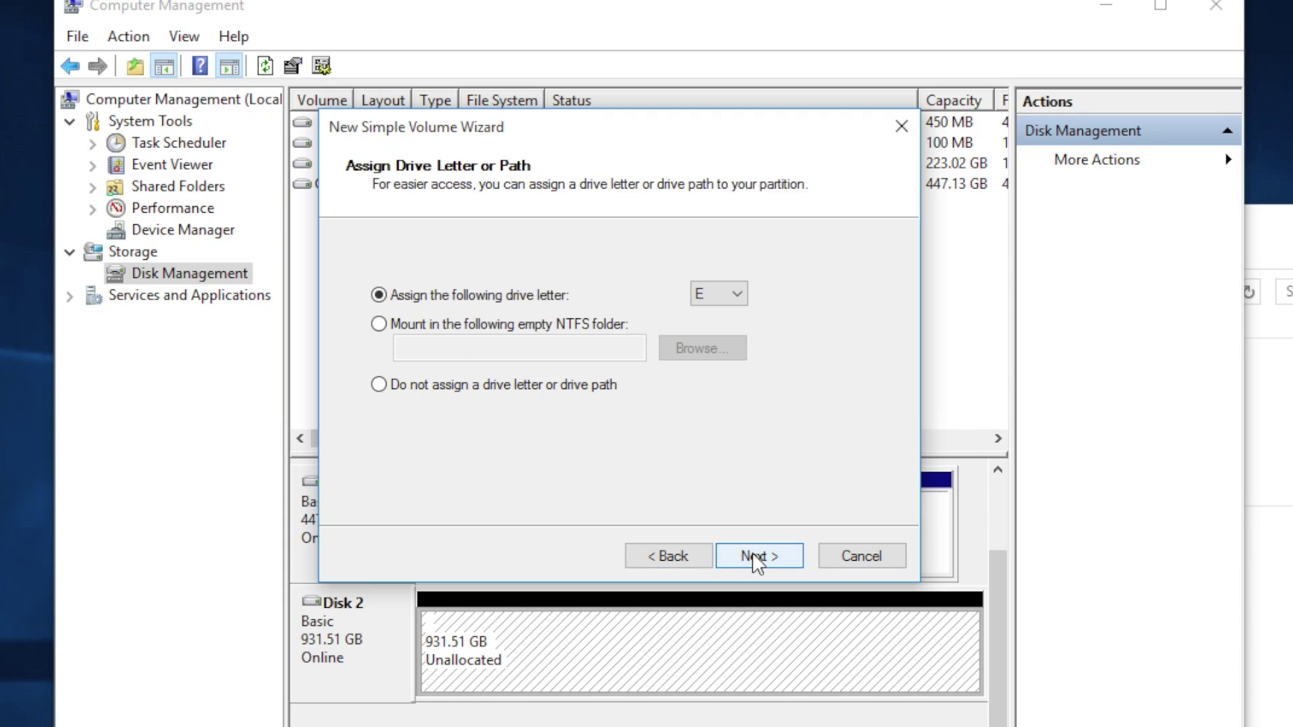
pyautogui.click(732, 292)
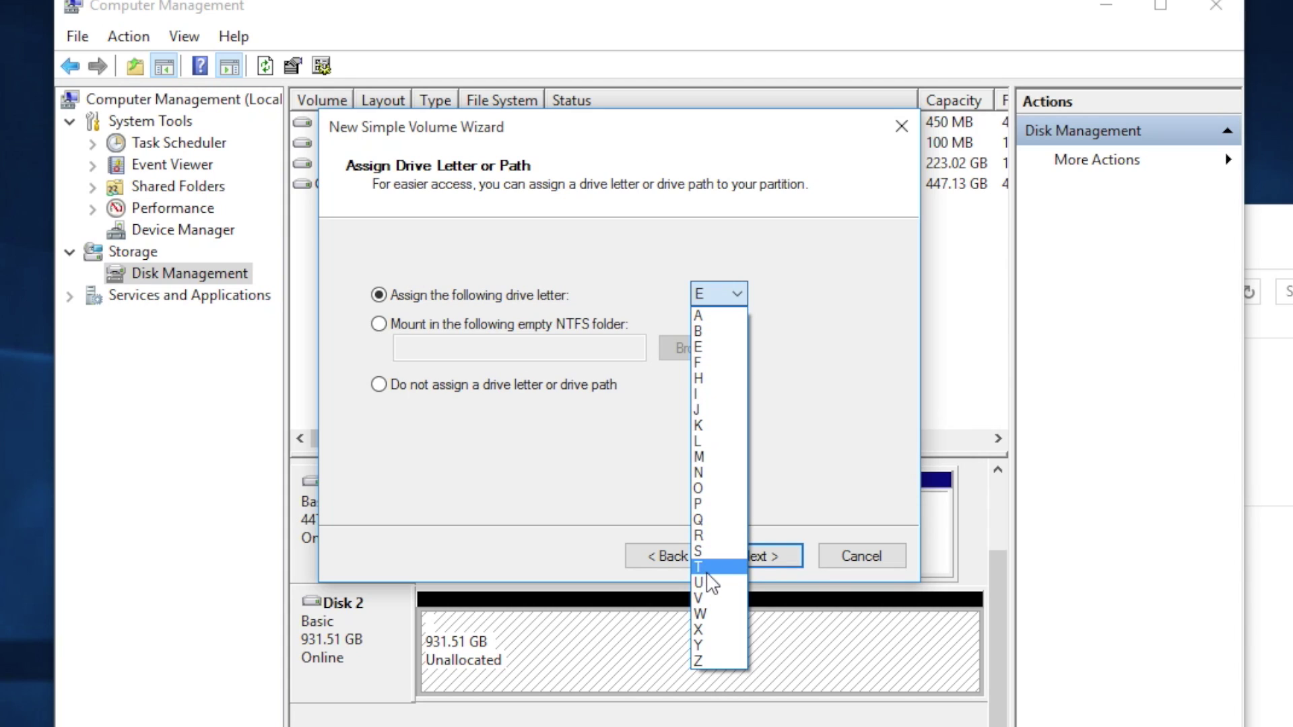
pyautogui.click(819, 458)
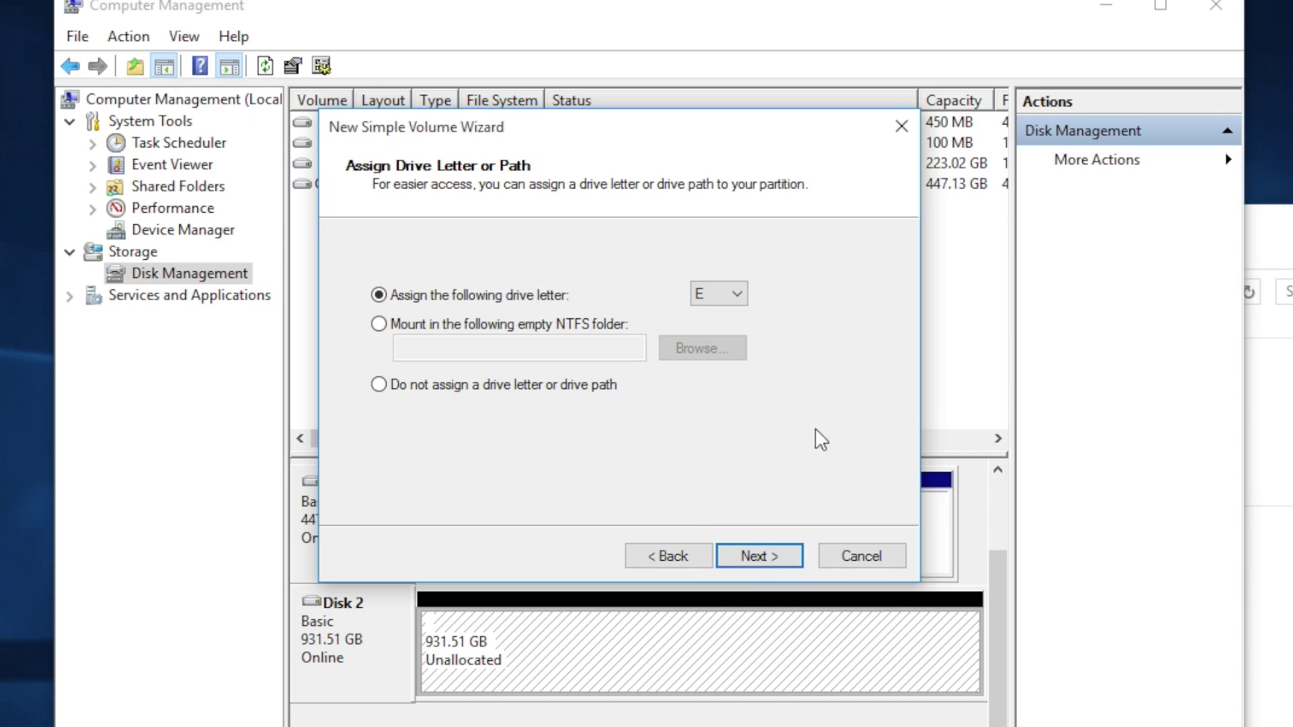
pyautogui.click(733, 291)
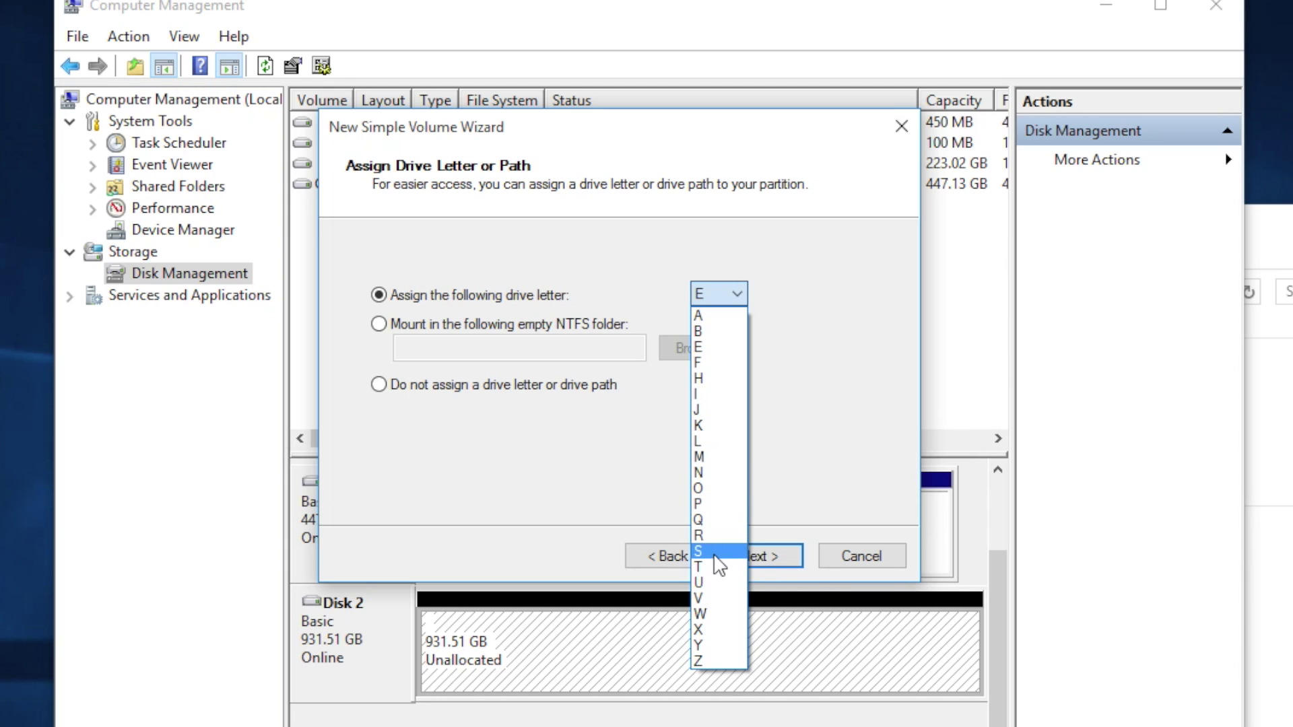
pyautogui.click(709, 474)
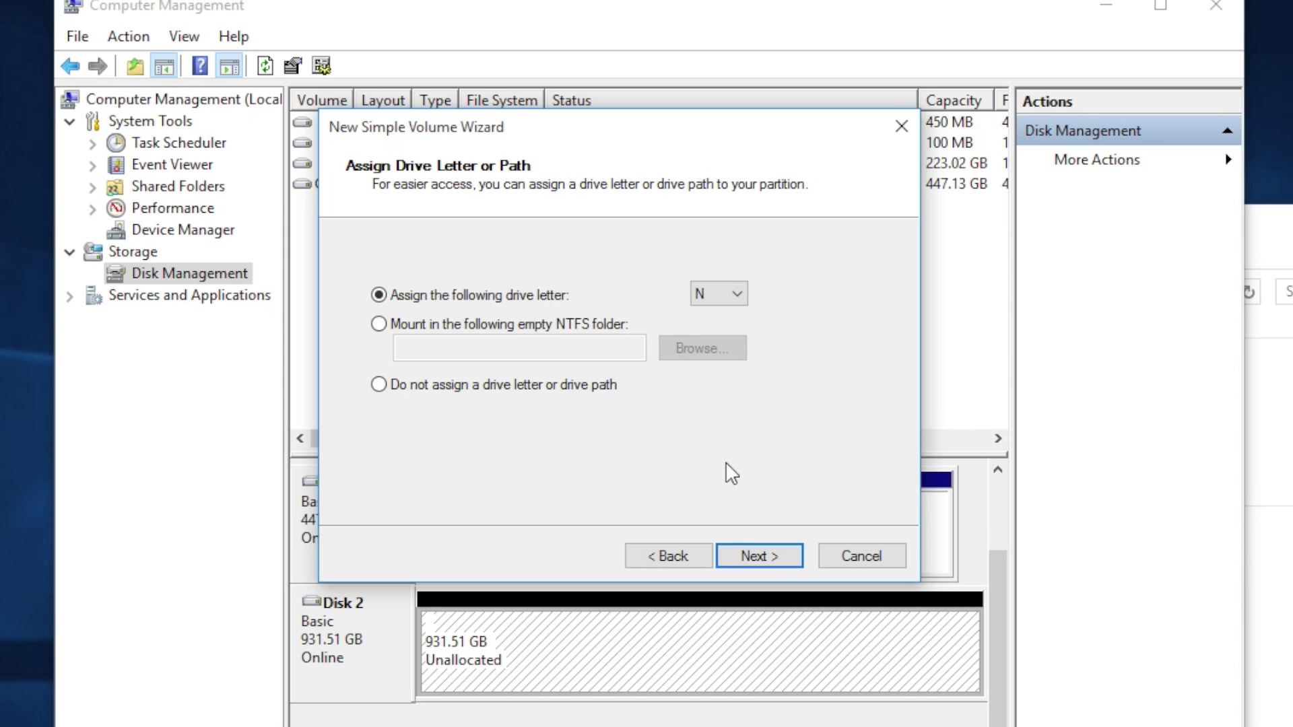
# Clear the default volume label, then go back and change the drive letter to V.
pyautogui.click(750, 560)
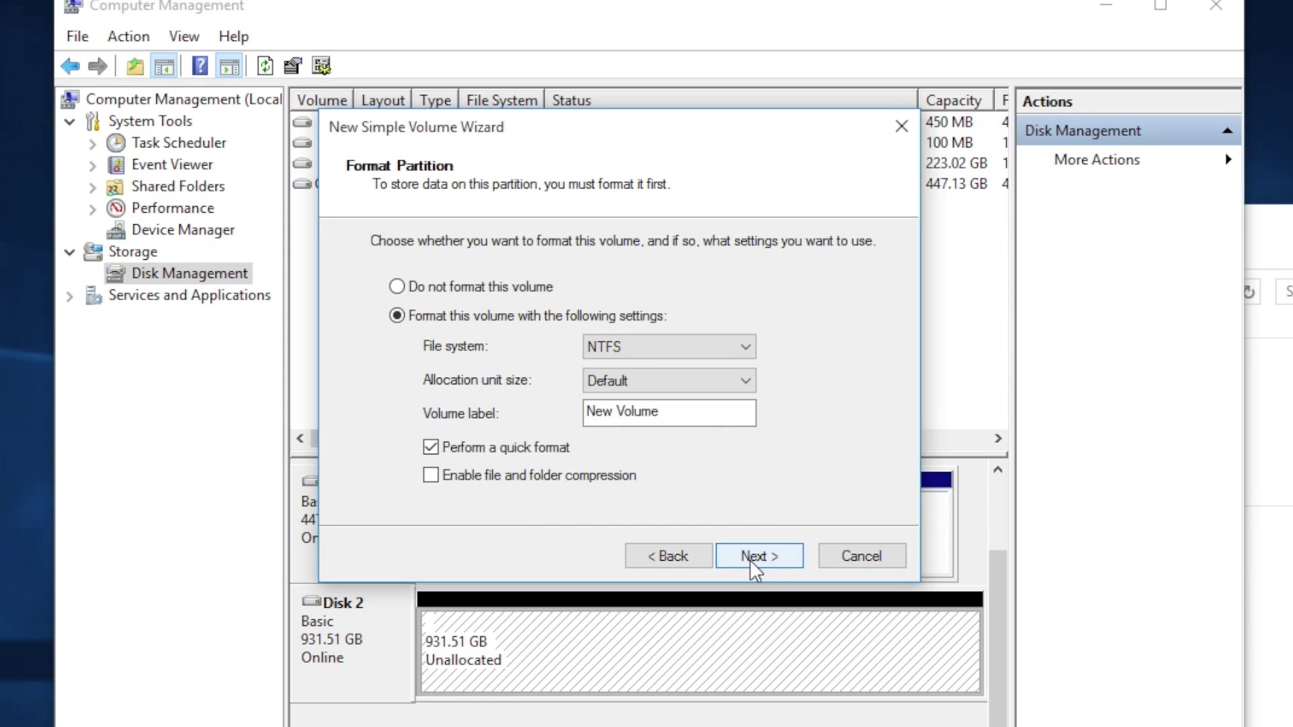
pyautogui.click(672, 412)
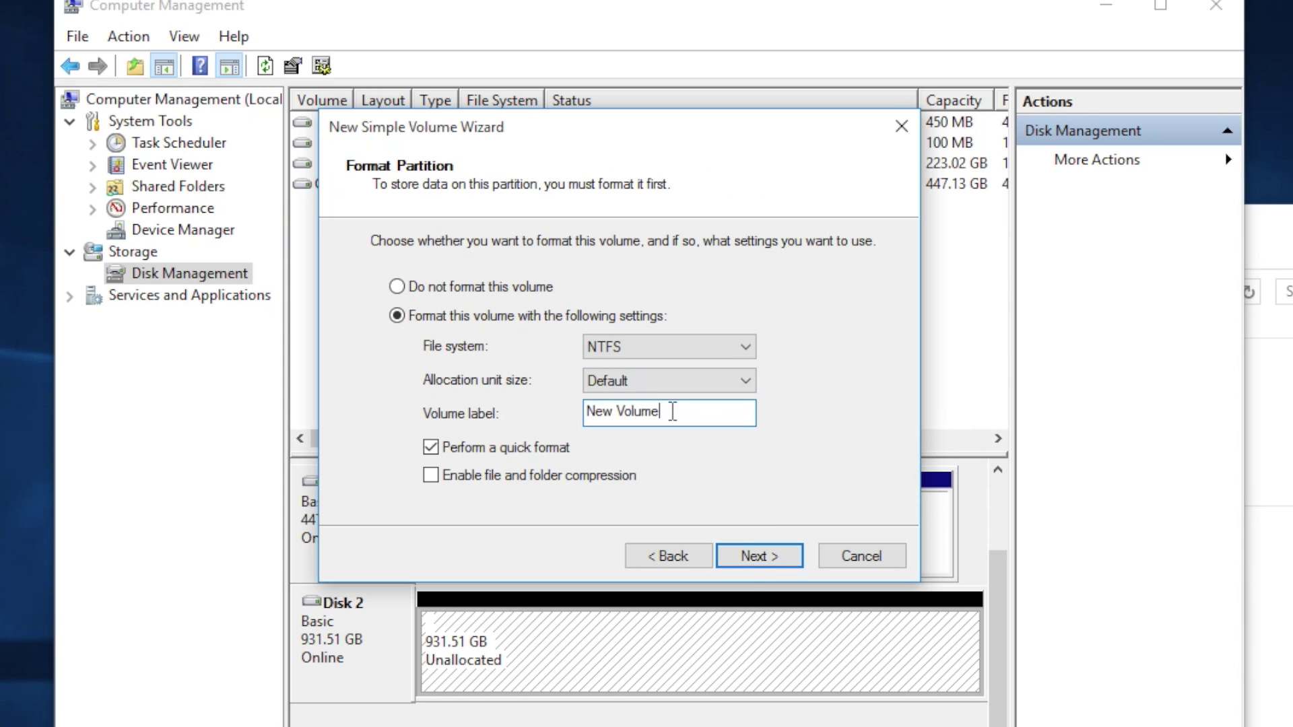
pyautogui.press('BackSpace')
pyautogui.press('BackSpace')
pyautogui.press('BackSpace')
pyautogui.press('BackSpace')
pyautogui.press('BackSpace')
pyautogui.press('BackSpace')
pyautogui.press('BackSpace')
pyautogui.press('BackSpace')
pyautogui.press('BackSpace')
pyautogui.press('BackSpace')
pyautogui.click(671, 558)
pyautogui.click(729, 294)
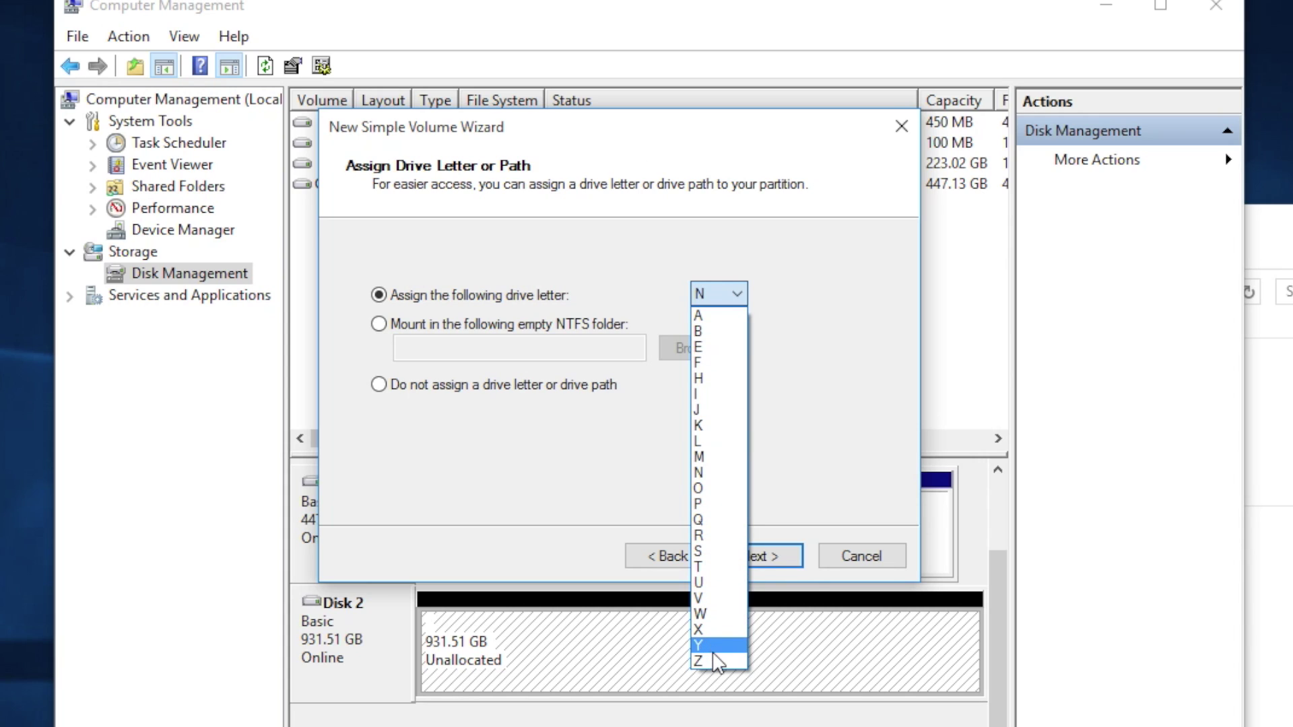
pyautogui.click(720, 600)
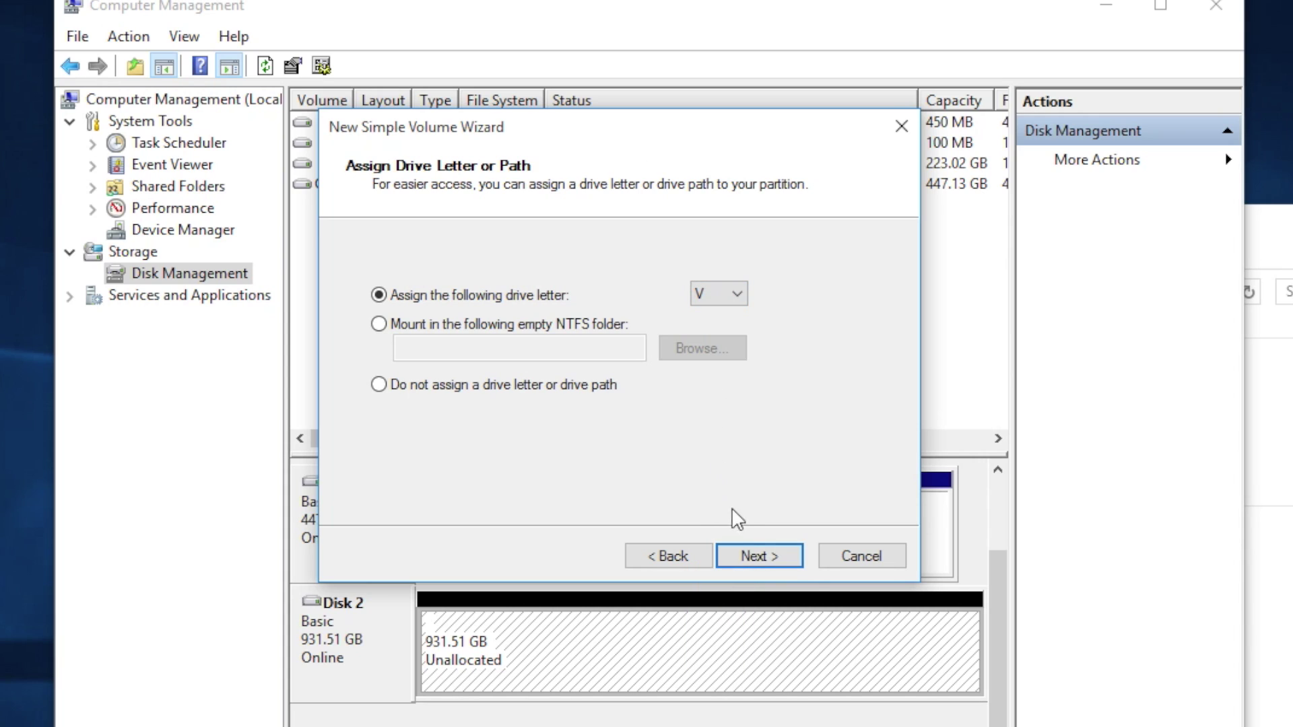
# Label the volume Video/Storage and finish creating the NTFS V: volume.
pyautogui.click(758, 555)
pyautogui.click(632, 414)
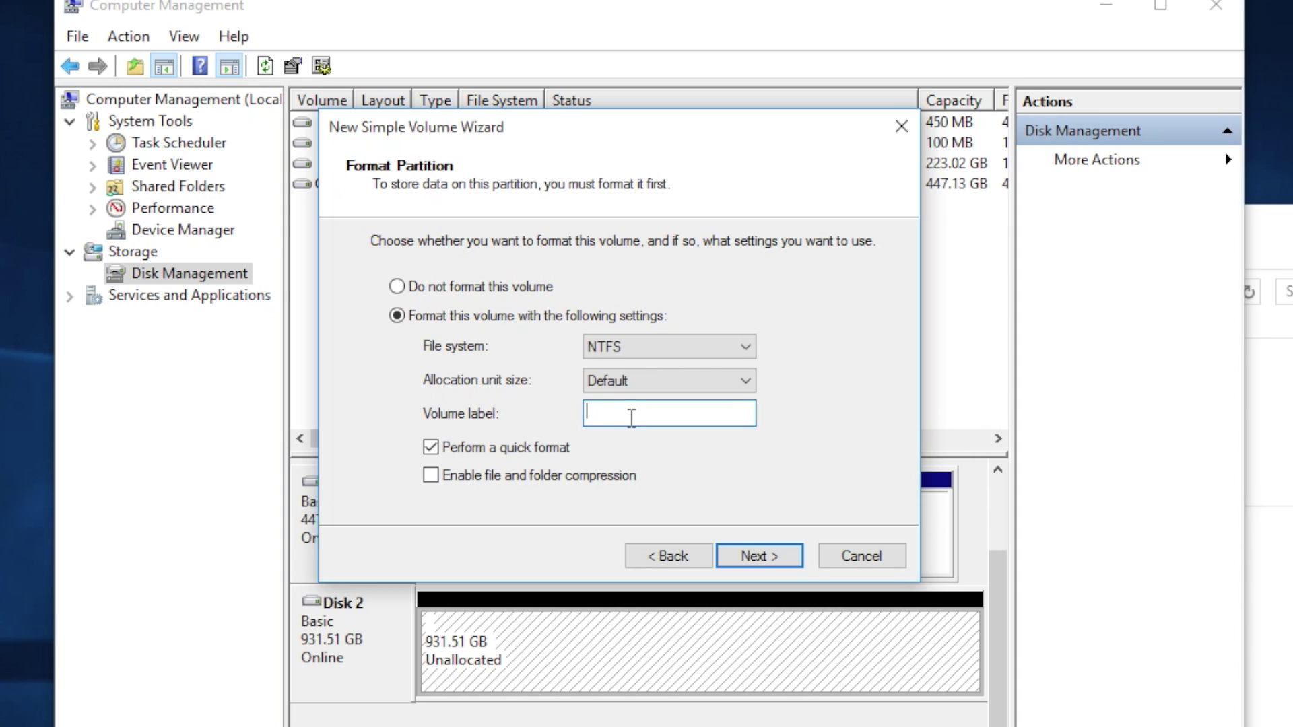
pyautogui.write('Video')
pyautogui.write('/')
pyautogui.write('St')
pyautogui.write('orage')
pyautogui.click(750, 559)
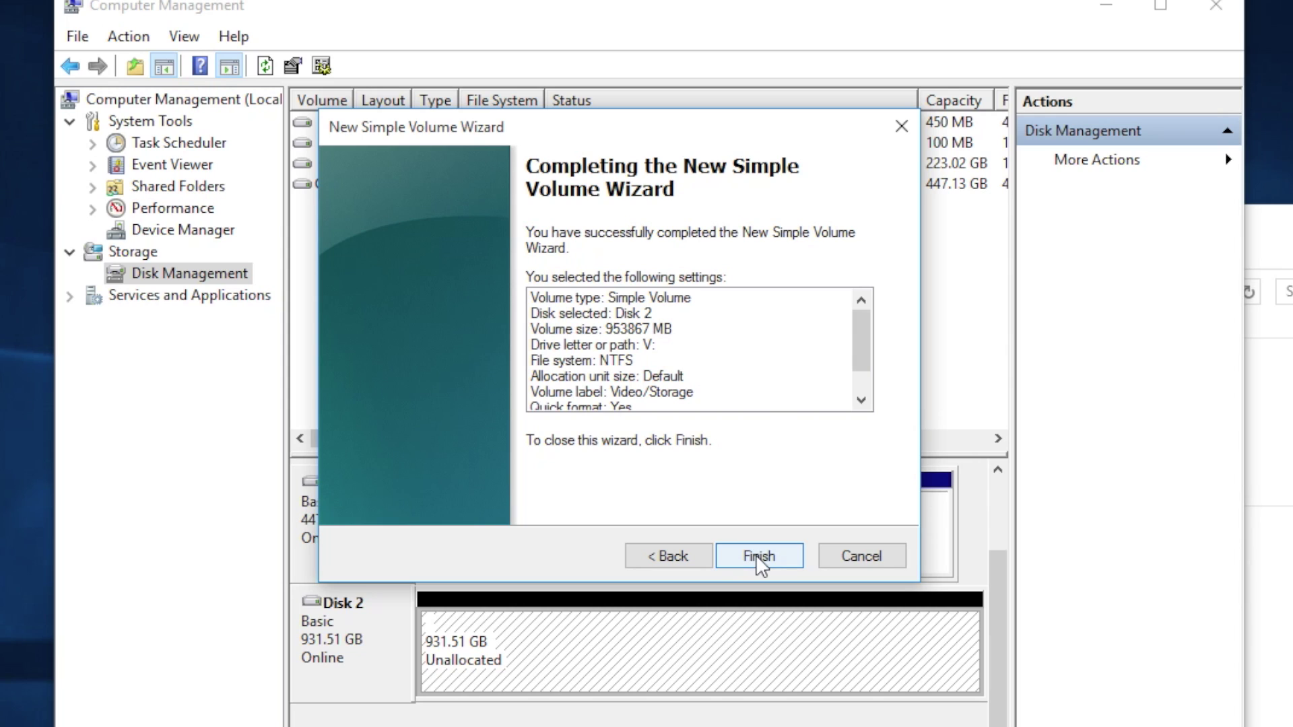
pyautogui.click(755, 555)
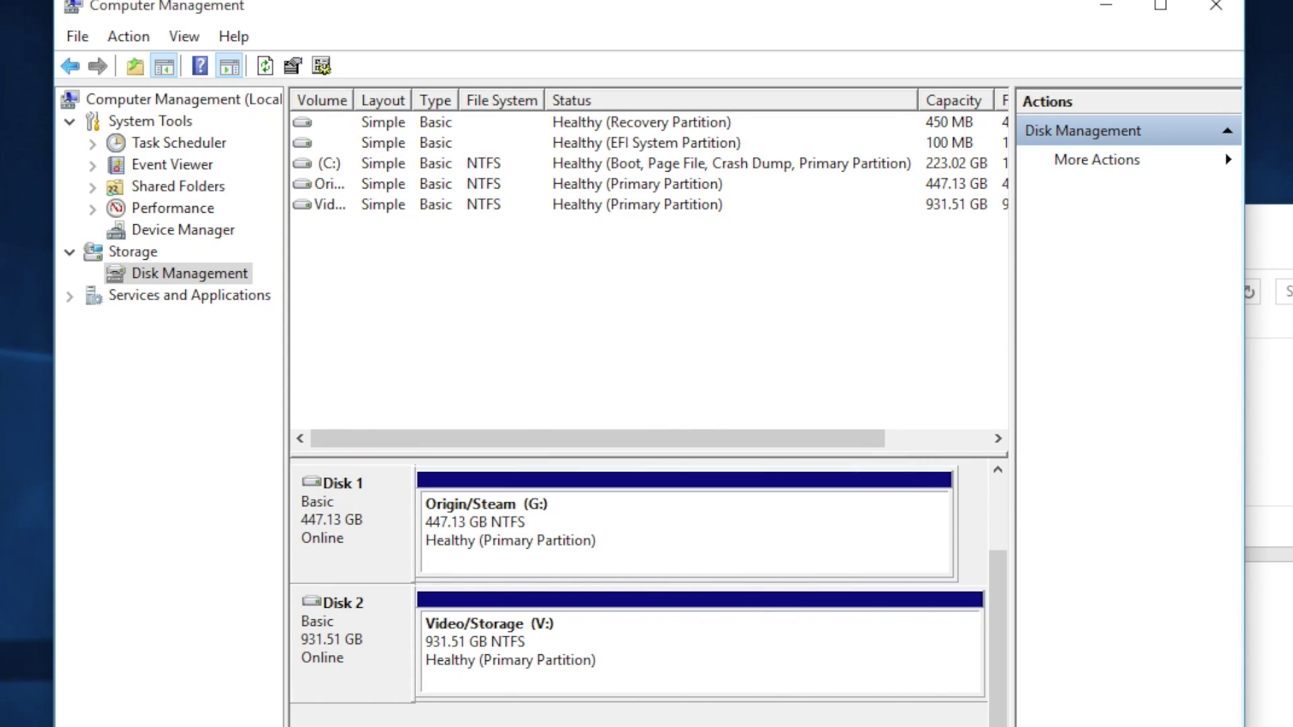
# Open This PC with Win+E, showing Video/Storage (V:) with 931 GB free beside Origin/Steam (G:).
pyautogui.press('super+e')
pyautogui.moveTo(1173, 129); pyautogui.dragTo(1039, 111)
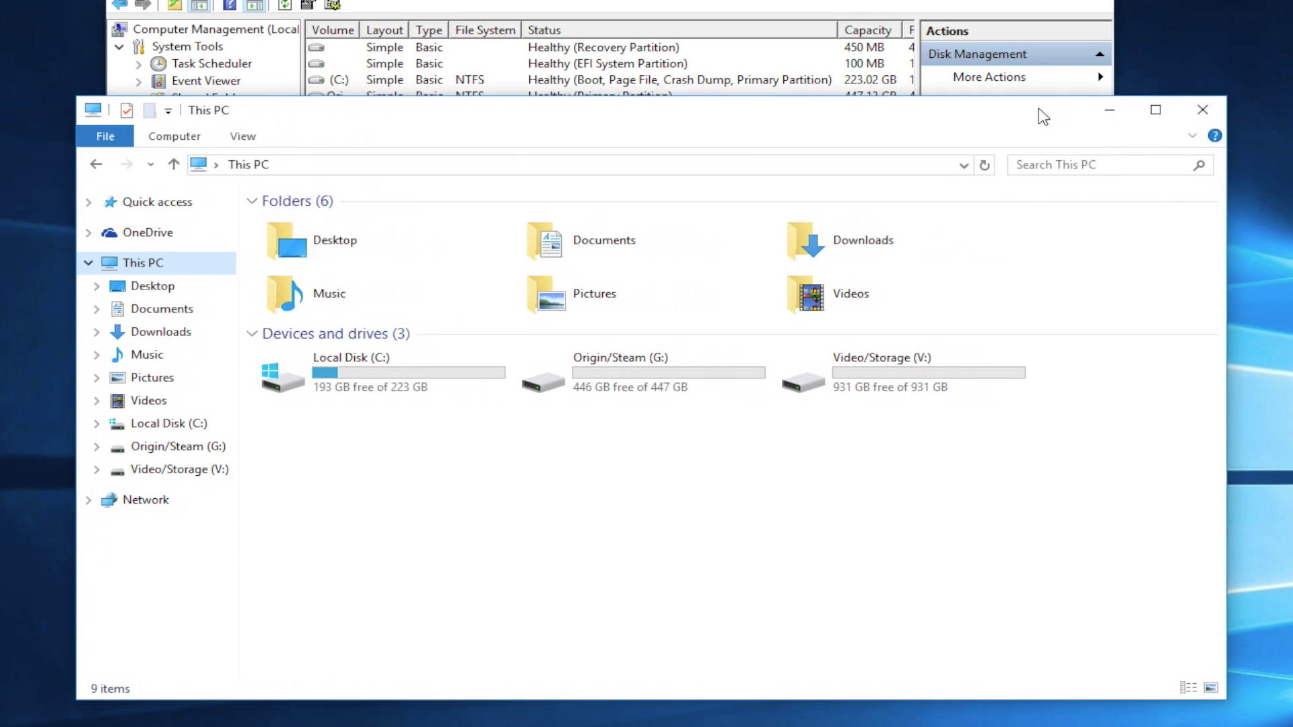